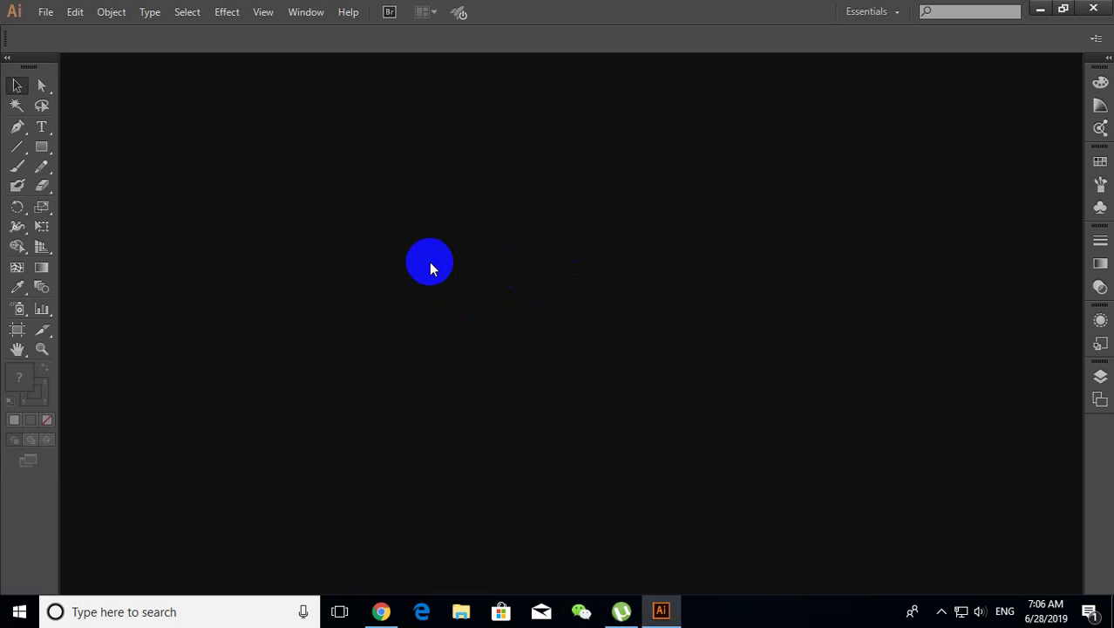
# Step: Open Web-page.ai from the Illustrator Lesson 15 folder
pyautogui.hotkey('ctrl', 'o')
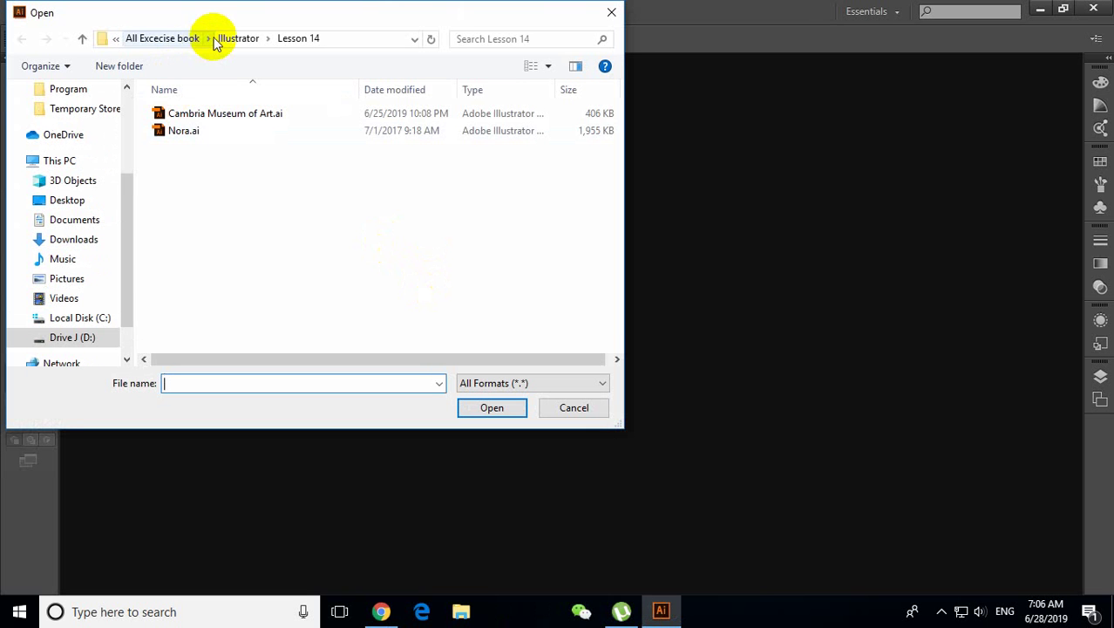
pyautogui.click(219, 40)
pyautogui.scroll(-2, 283, 262)
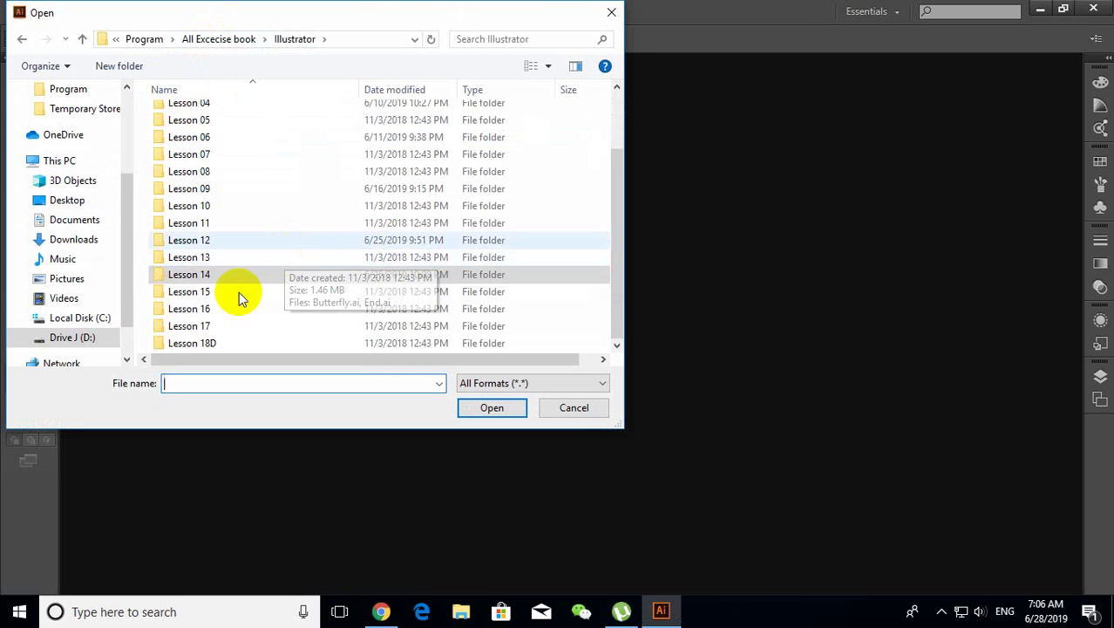
pyautogui.doubleClick(185, 292)
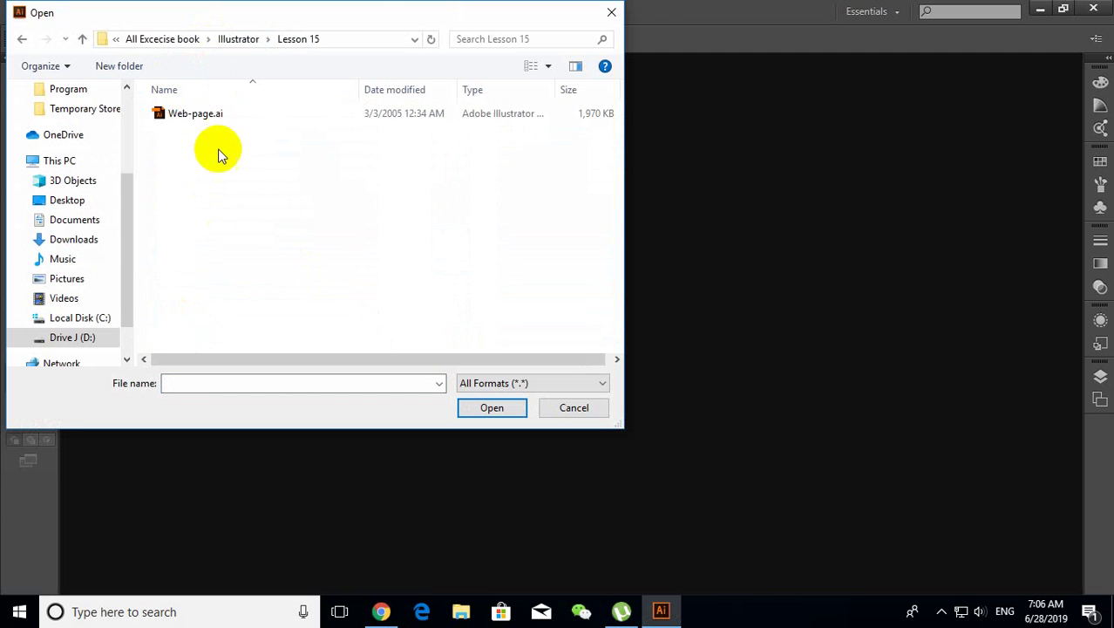
pyautogui.doubleClick(217, 114)
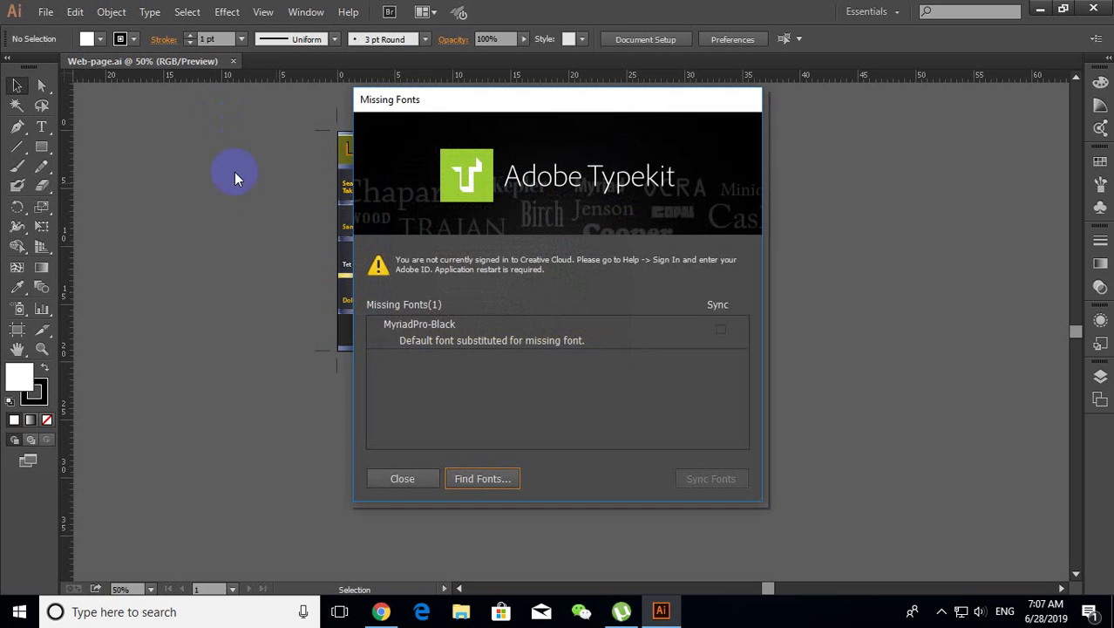
pyautogui.click(394, 480)
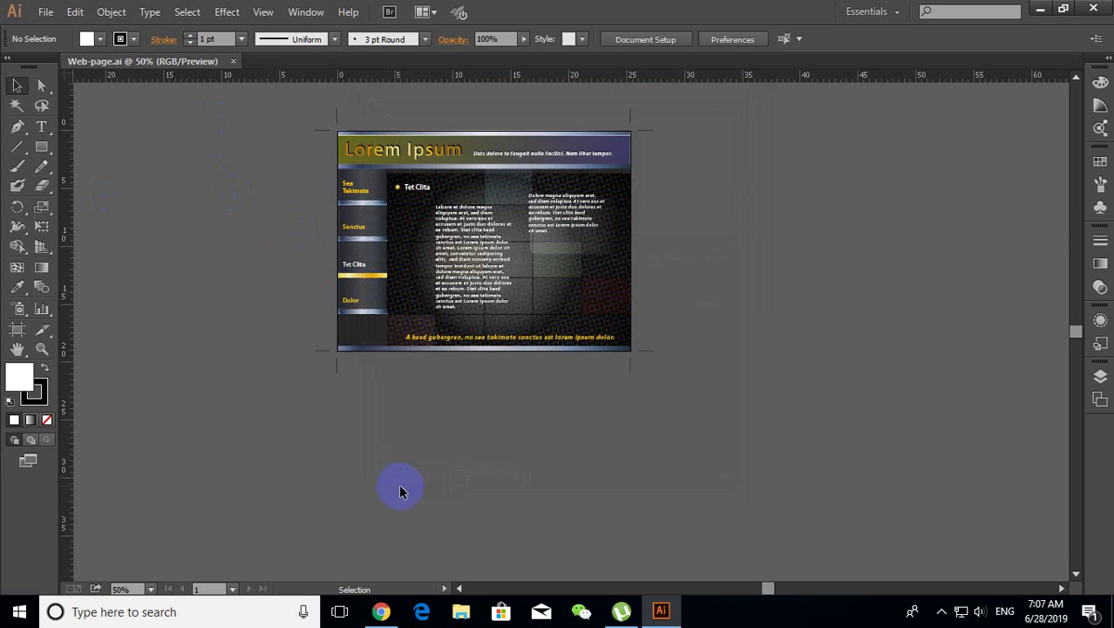
pyautogui.click(702, 244)
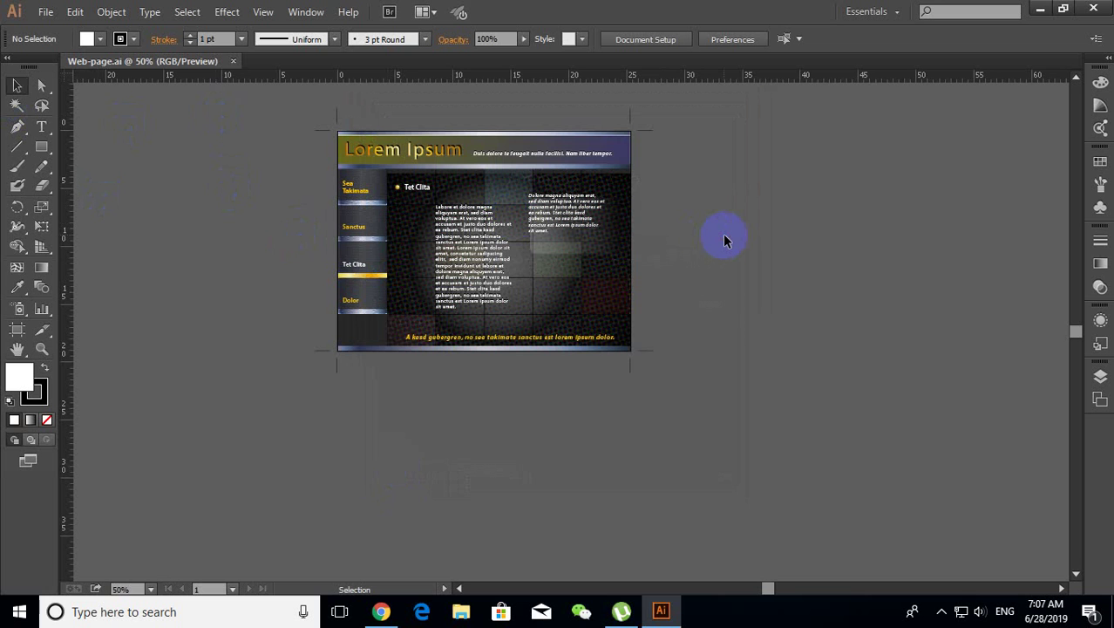
pyautogui.hotkey('ctrl', '+')
pyautogui.hotkey('ctrl', '+')
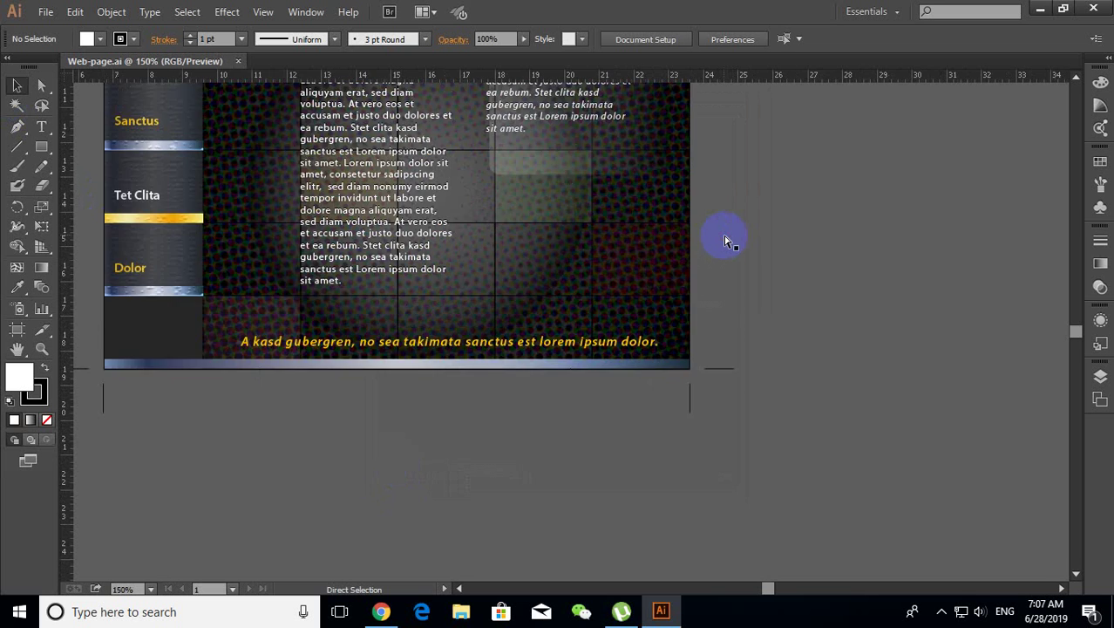
pyautogui.hotkey('ctrl', '+')
pyautogui.moveTo(592, 294)
pyautogui.mouseDown()
pyautogui.moveTo(638, 384)
pyautogui.moveTo(594, 355)
pyautogui.moveTo(634, 432)
pyautogui.mouseUp()
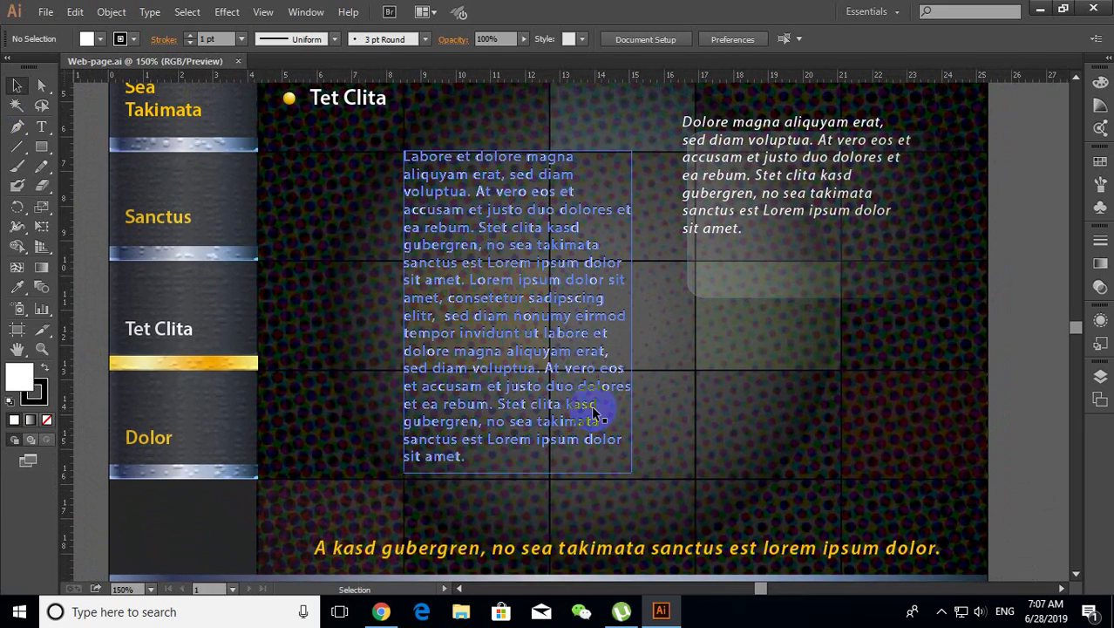
pyautogui.hotkey('ctrl', '-')
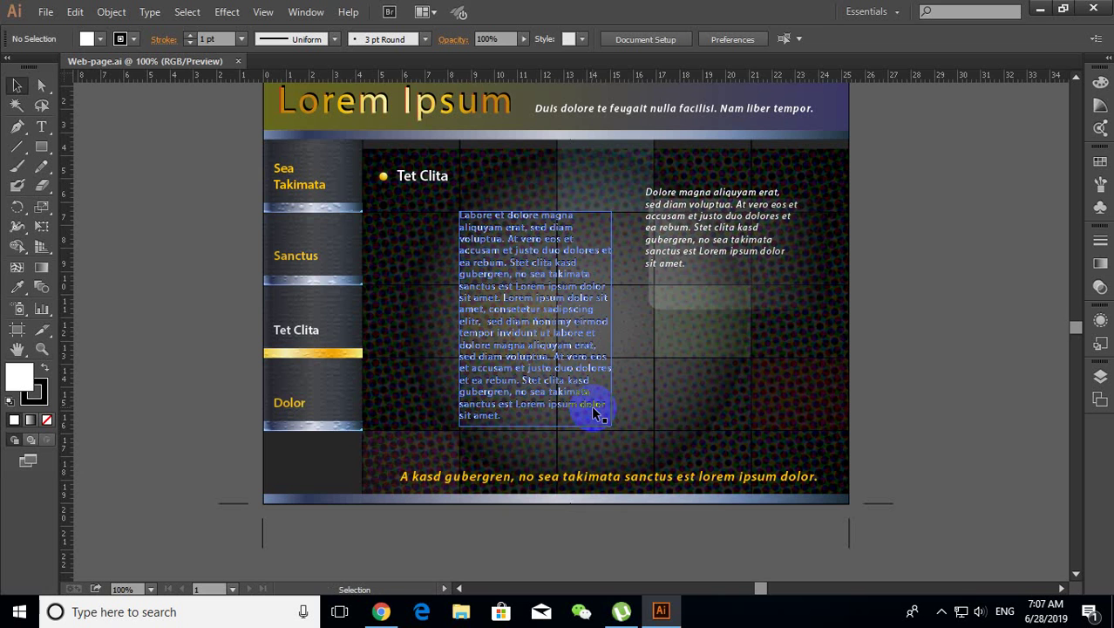
pyautogui.moveTo(678, 143); pyautogui.dragTo(644, 203)
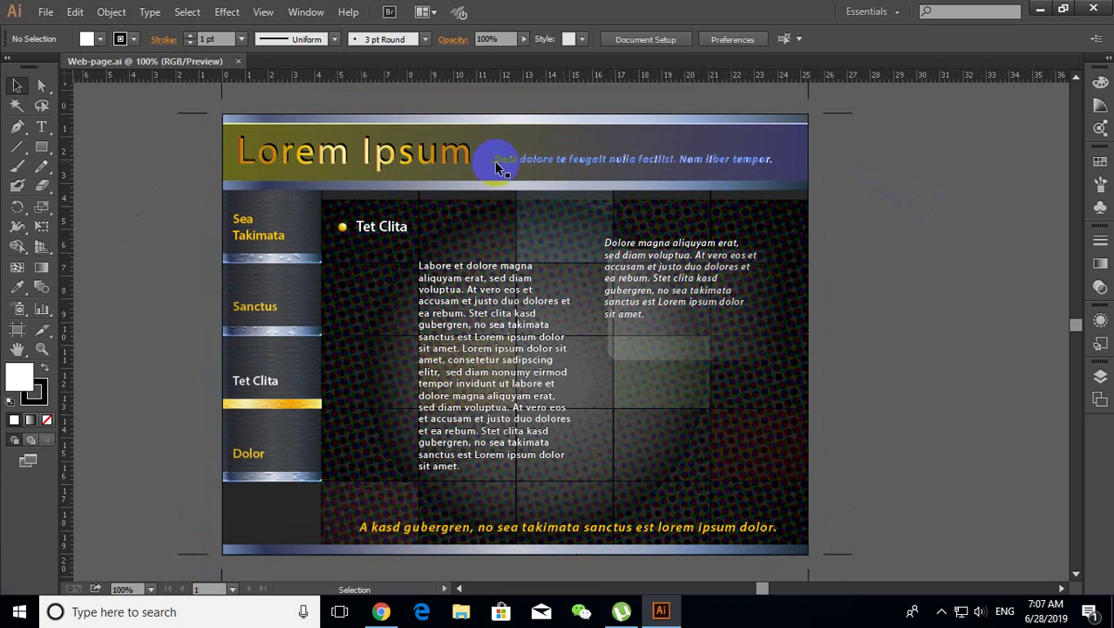
# Step: Drag the gold Lorem Ipsum heading out of the banner onto the right pasteboard
pyautogui.click(440, 157)
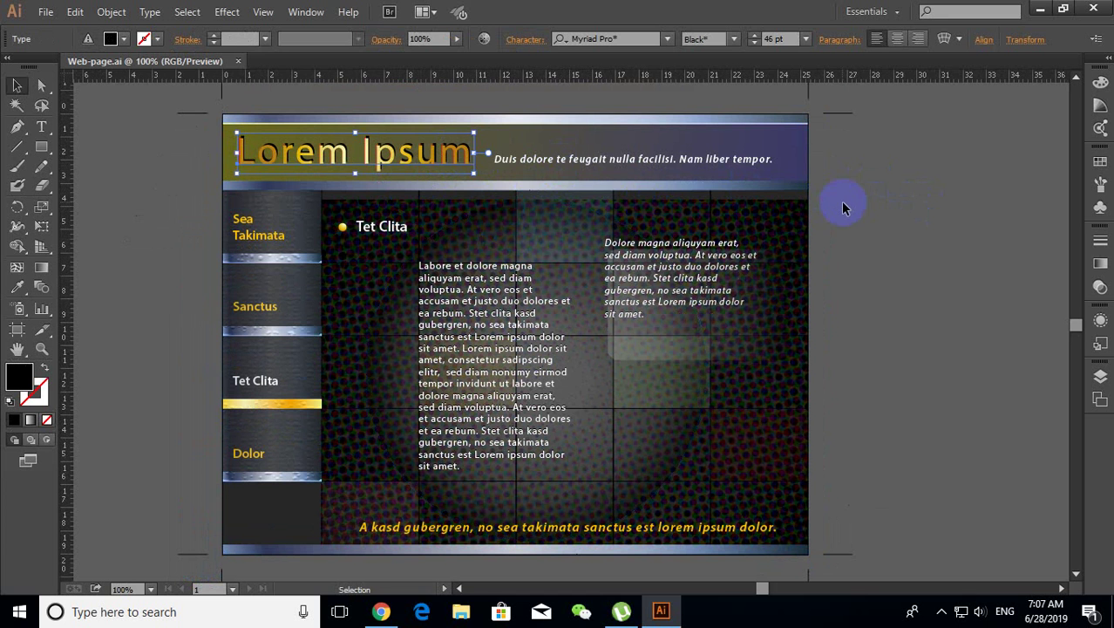
pyautogui.scroll(-1, 628, 192)
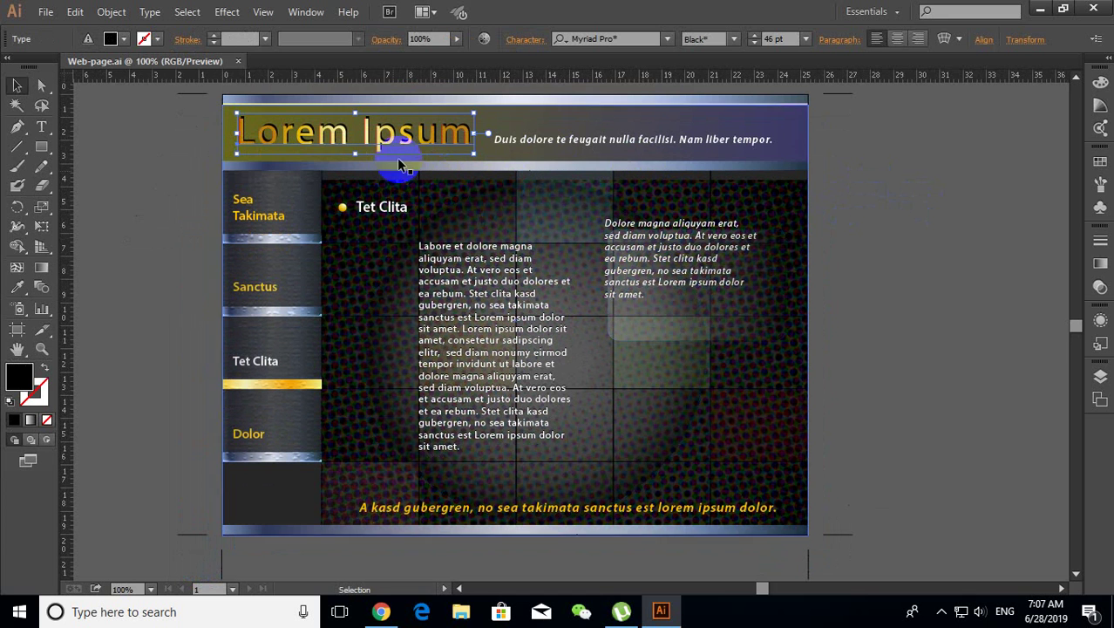
pyautogui.moveTo(416, 135); pyautogui.dragTo(989, 196)
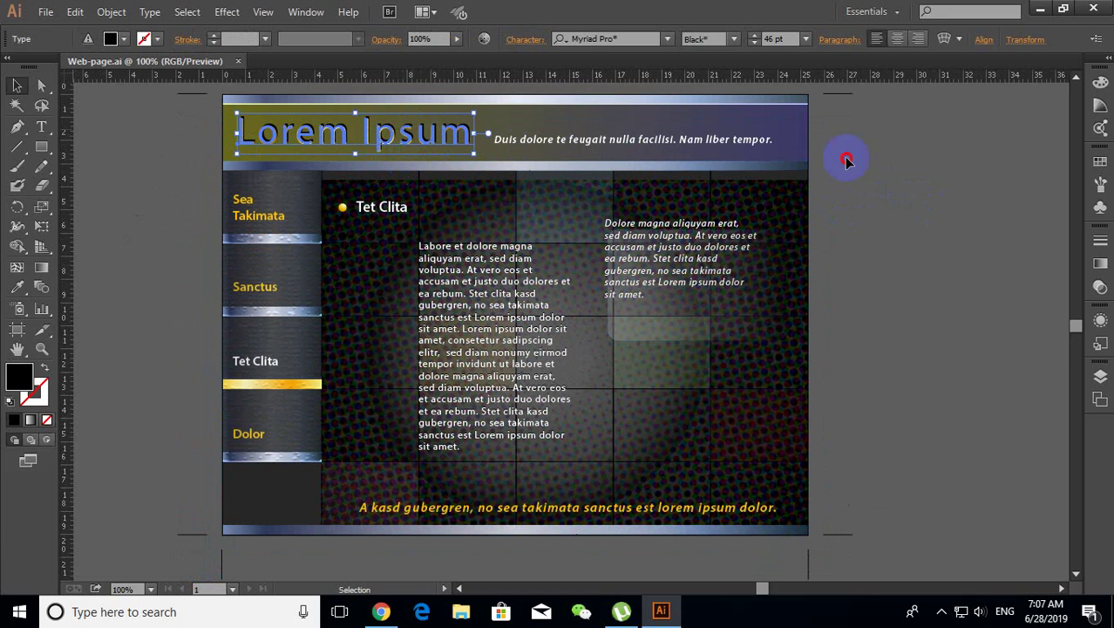
pyautogui.click(989, 196)
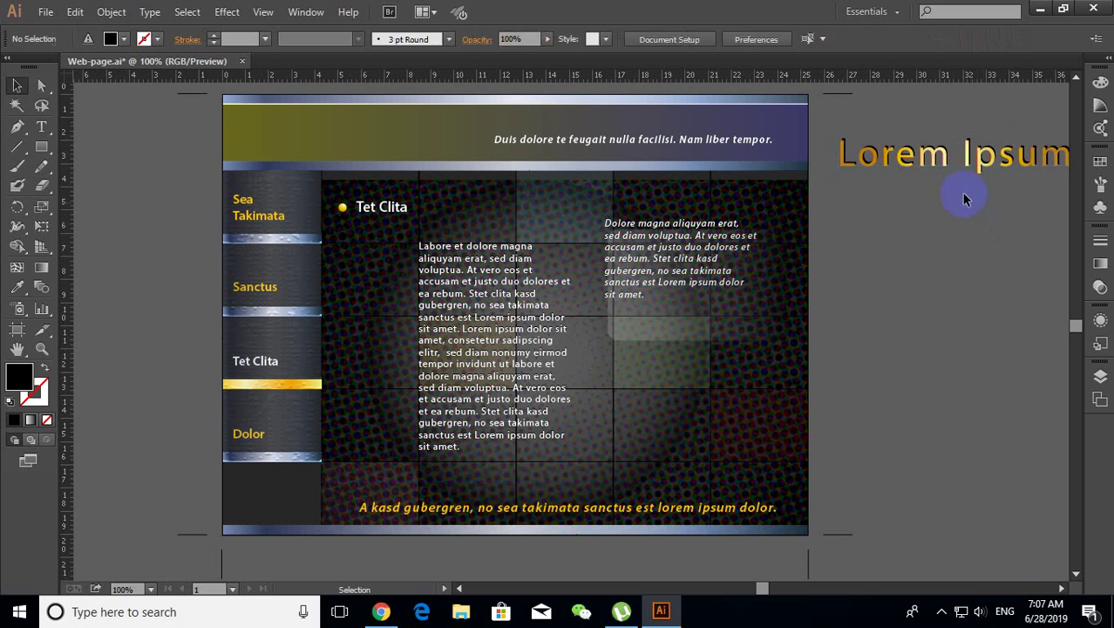
# Step: Reselect the Lorem Ipsum heading and move it lower beside the artboard
pyautogui.click(939, 164)
pyautogui.click(925, 189)
pyautogui.click(922, 164)
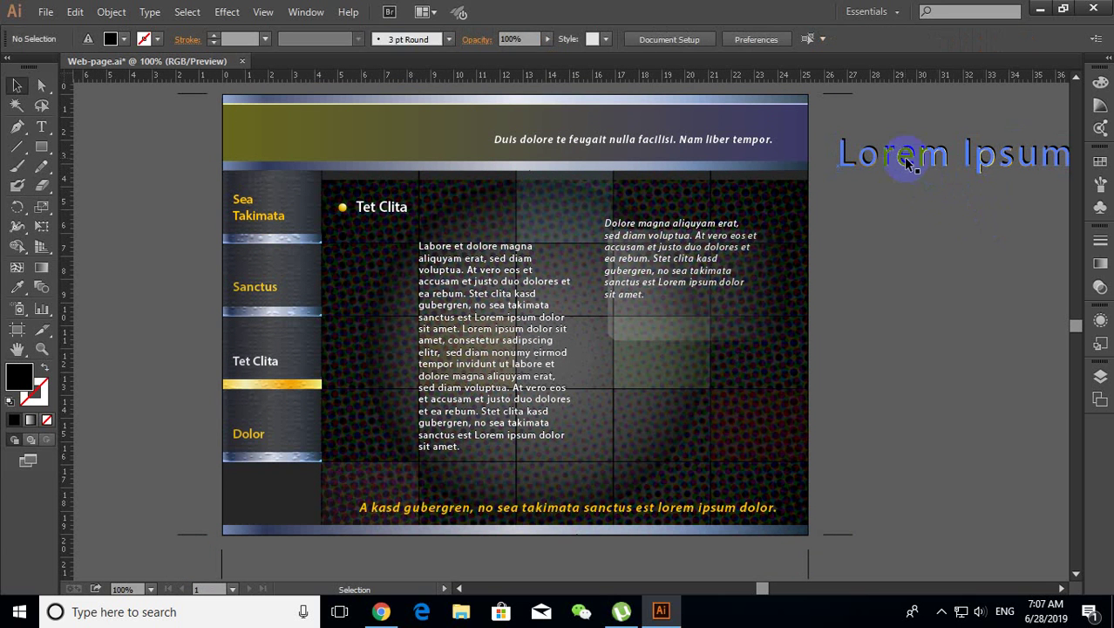
pyautogui.click(1102, 252)
pyautogui.click(1101, 263)
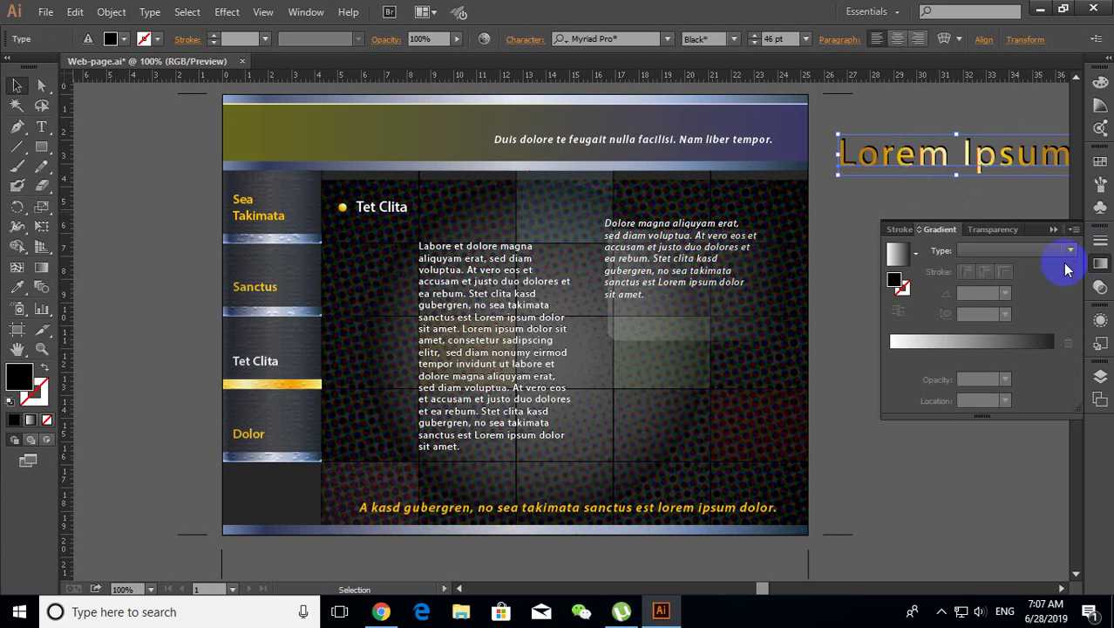
pyautogui.click(1053, 231)
pyautogui.rightClick(909, 157)
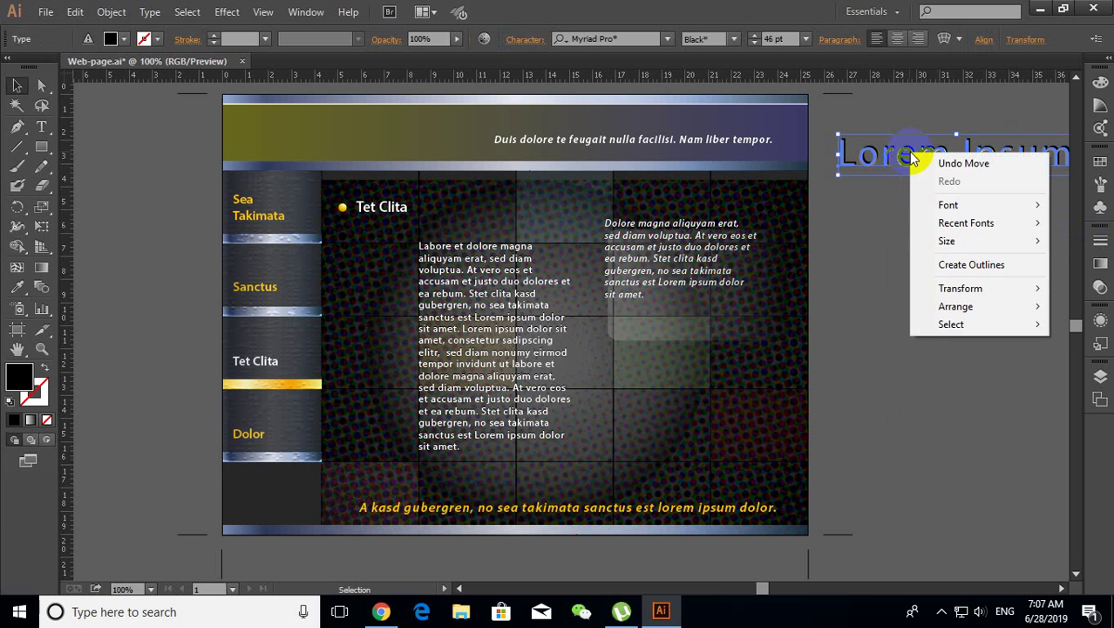
pyautogui.click(840, 215)
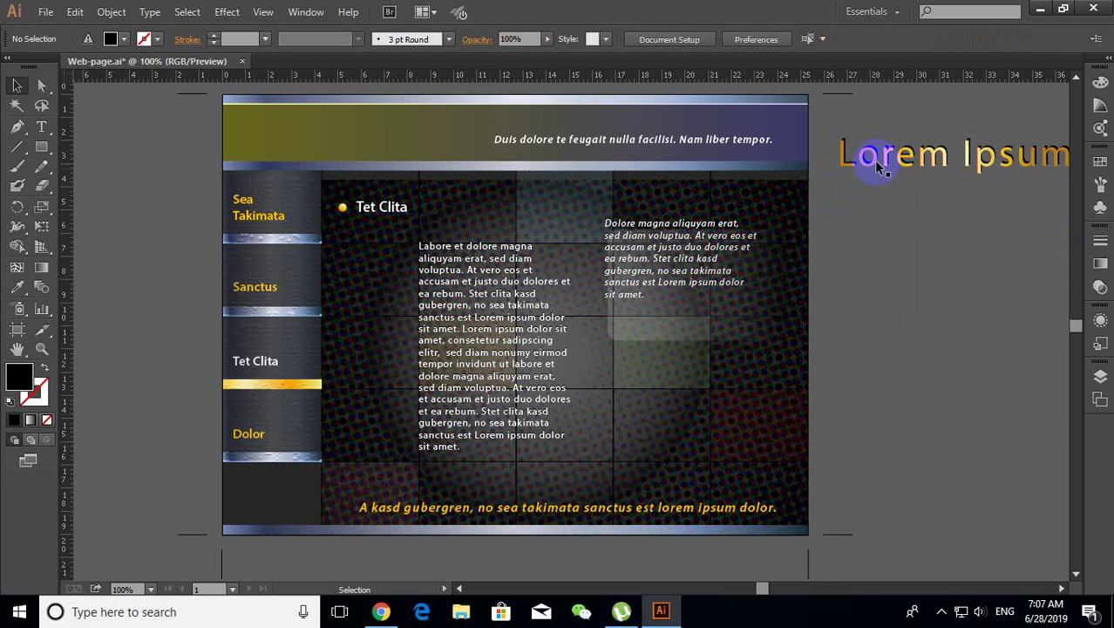
pyautogui.moveTo(878, 164); pyautogui.dragTo(931, 411)
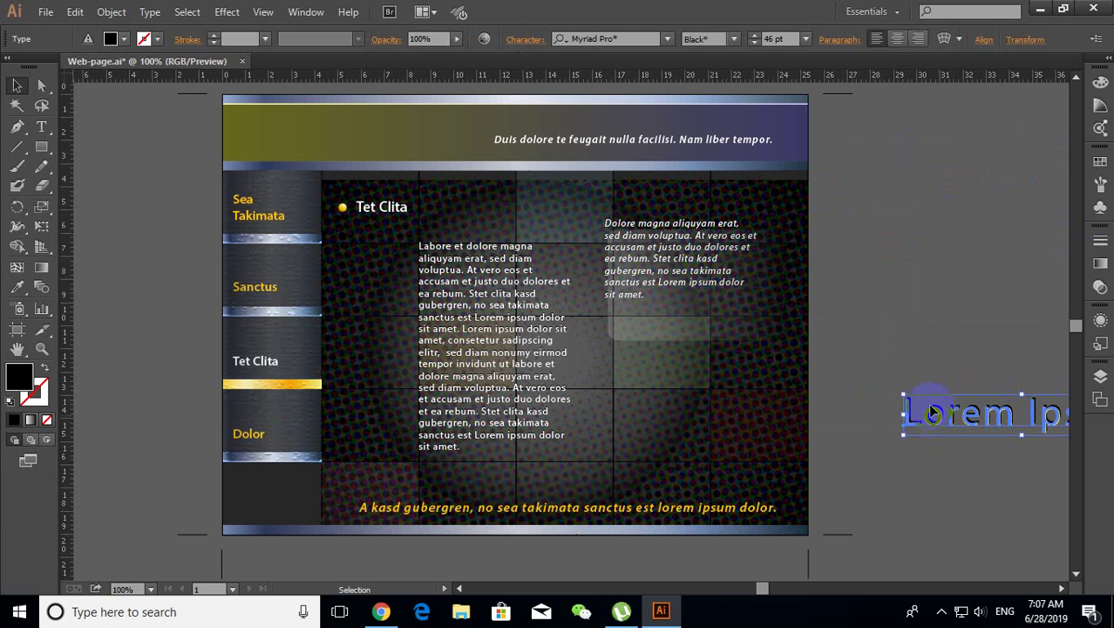
pyautogui.click(922, 353)
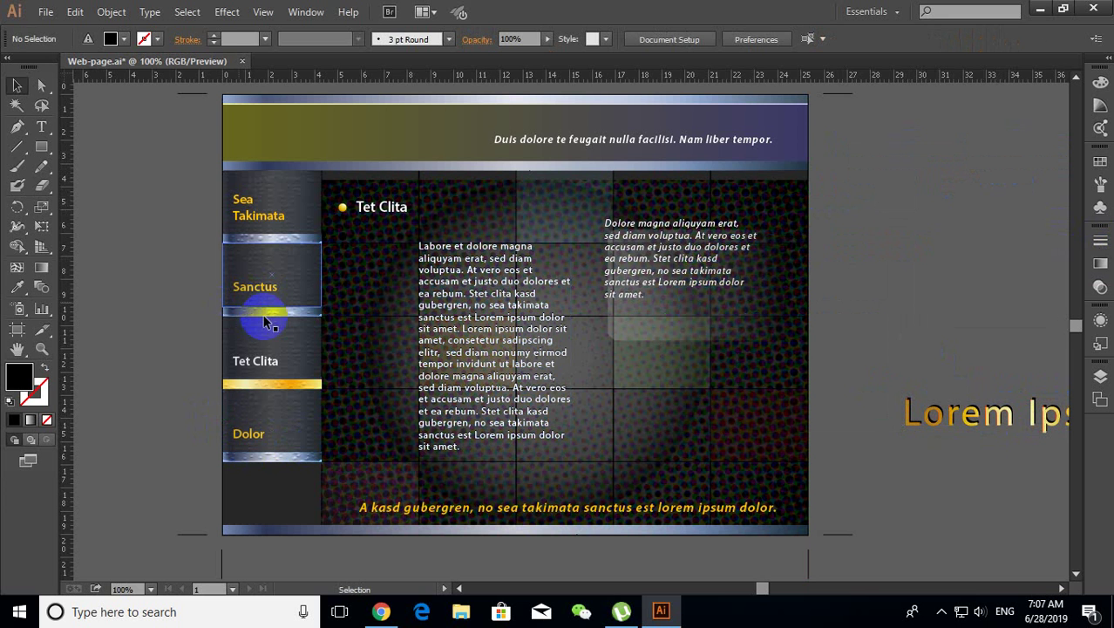
# Step: Move the Tet Clita button to the left pasteboard, ungroup it, and separate its background from the gold strip
pyautogui.moveTo(291, 328); pyautogui.dragTo(143, 328)
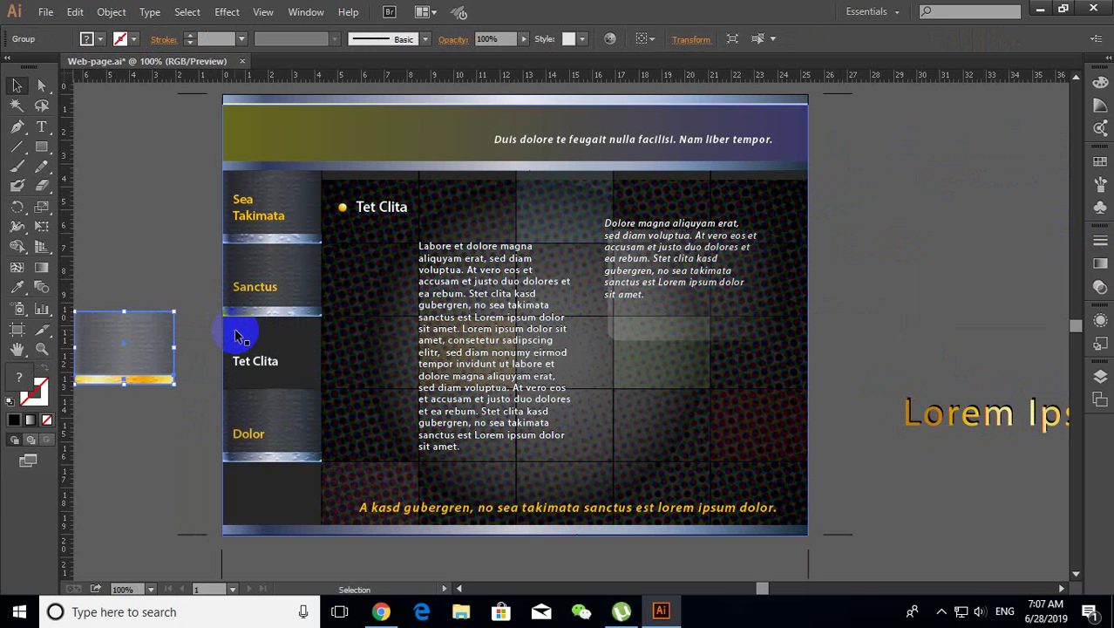
pyautogui.moveTo(161, 324); pyautogui.dragTo(176, 271)
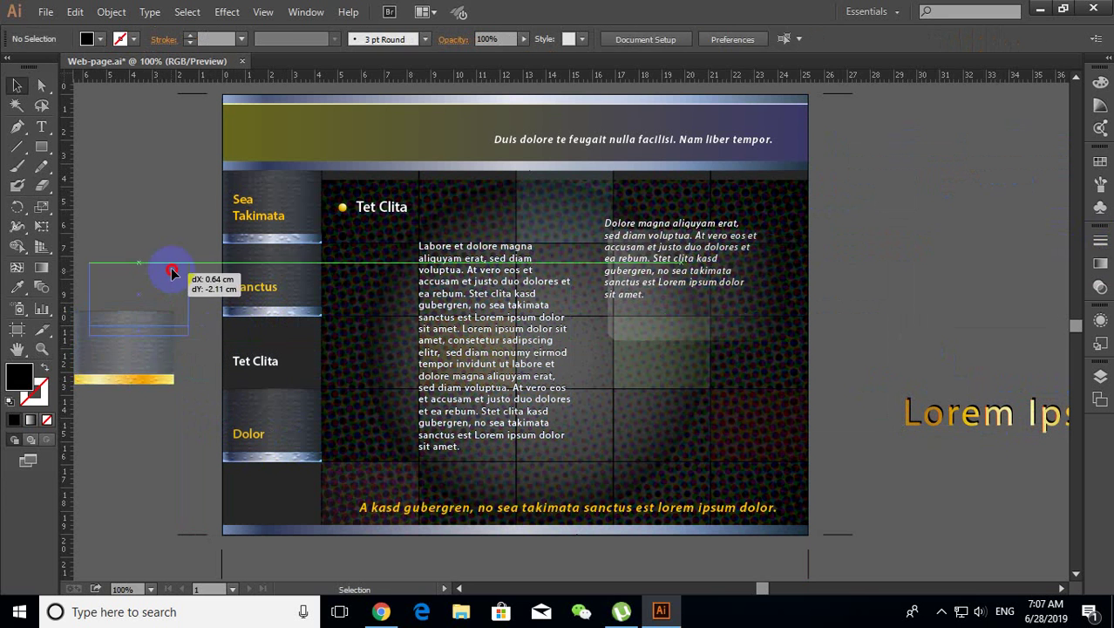
pyautogui.rightClick(175, 268)
pyautogui.click(221, 360)
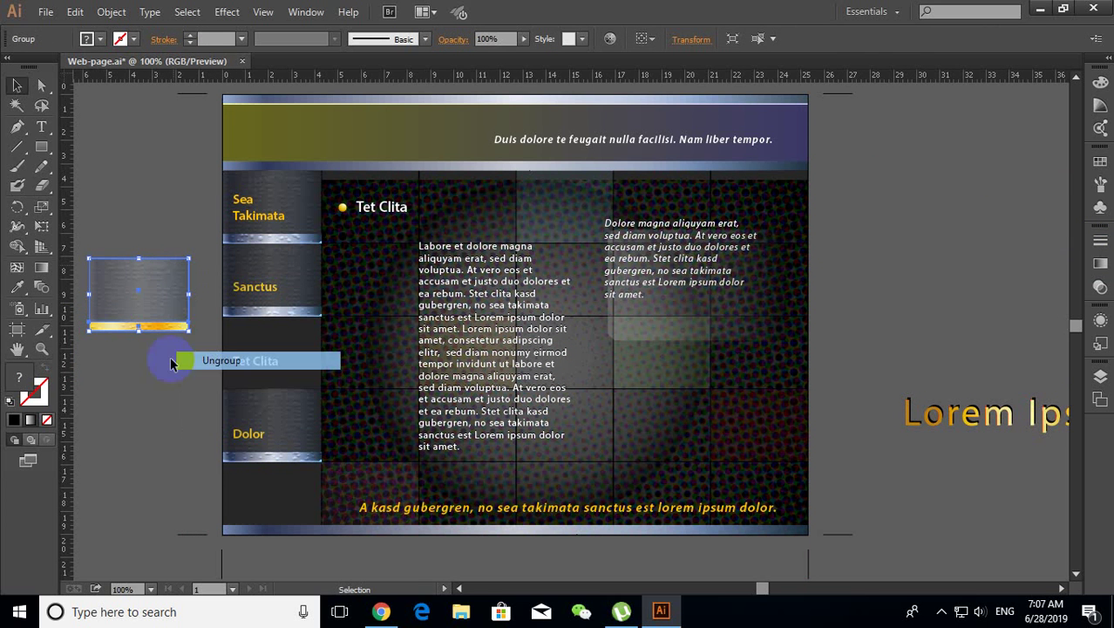
pyautogui.moveTo(152, 309); pyautogui.dragTo(138, 234)
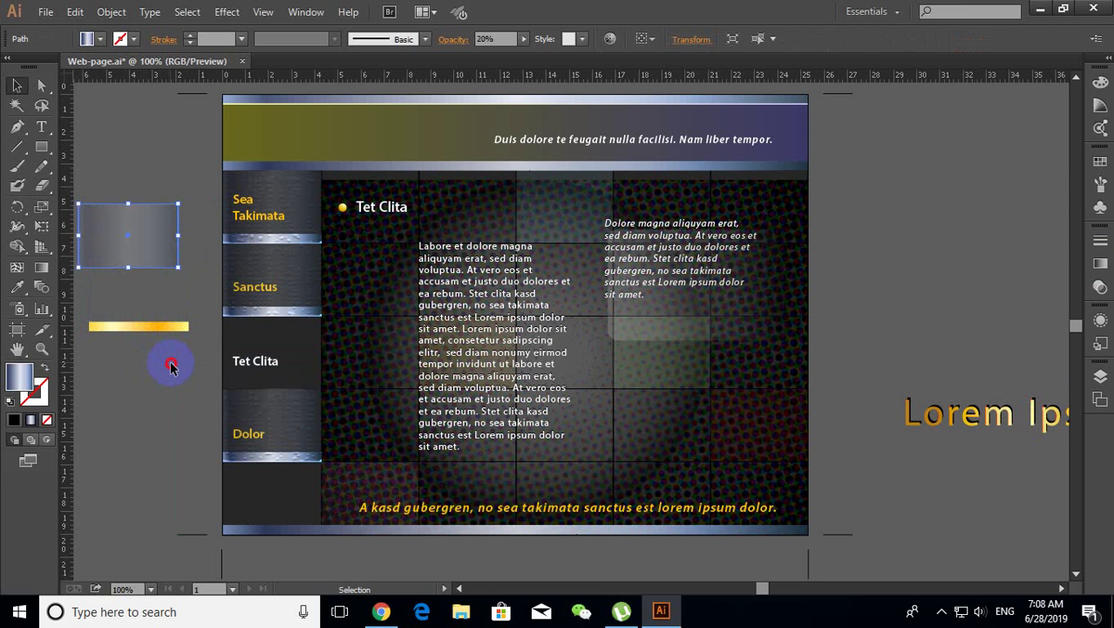
pyautogui.click(171, 367)
# Step: Move the Dolor button off the artboard, ungroup it, and raise its gray body above the base strip
pyautogui.moveTo(284, 419); pyautogui.dragTo(161, 410)
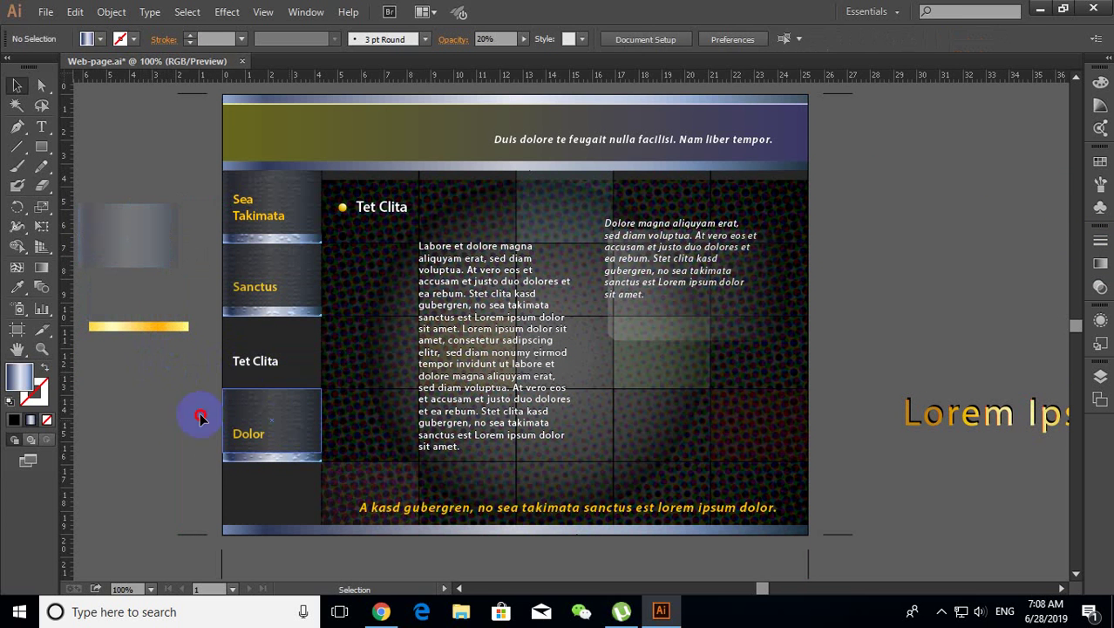
pyautogui.click(242, 477)
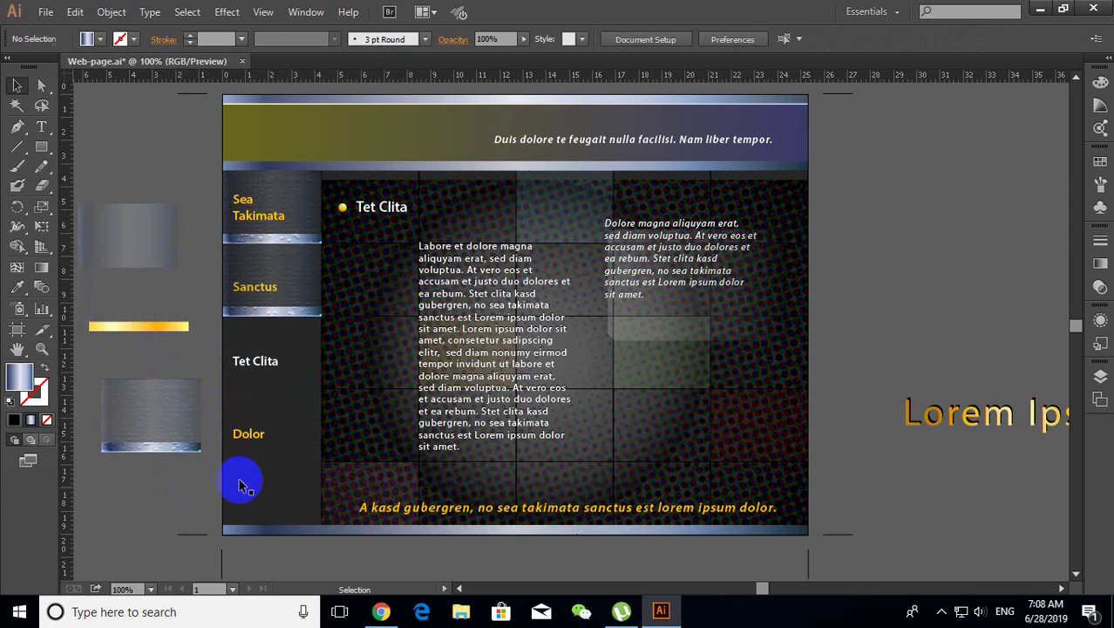
pyautogui.rightClick(179, 429)
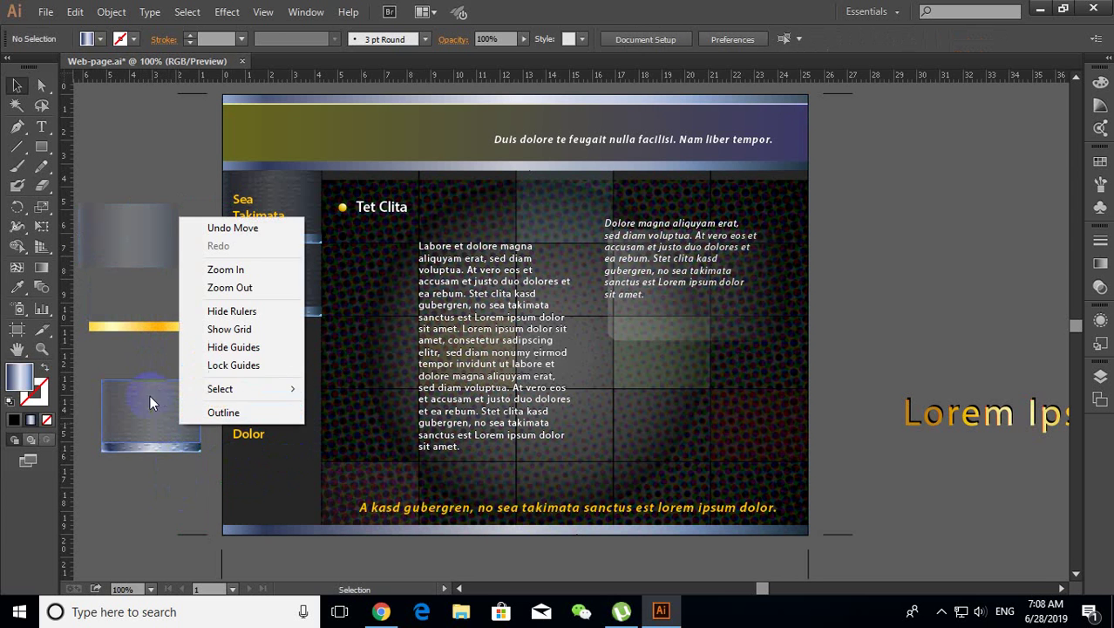
pyautogui.click(150, 395)
pyautogui.rightClick(150, 395)
pyautogui.click(198, 490)
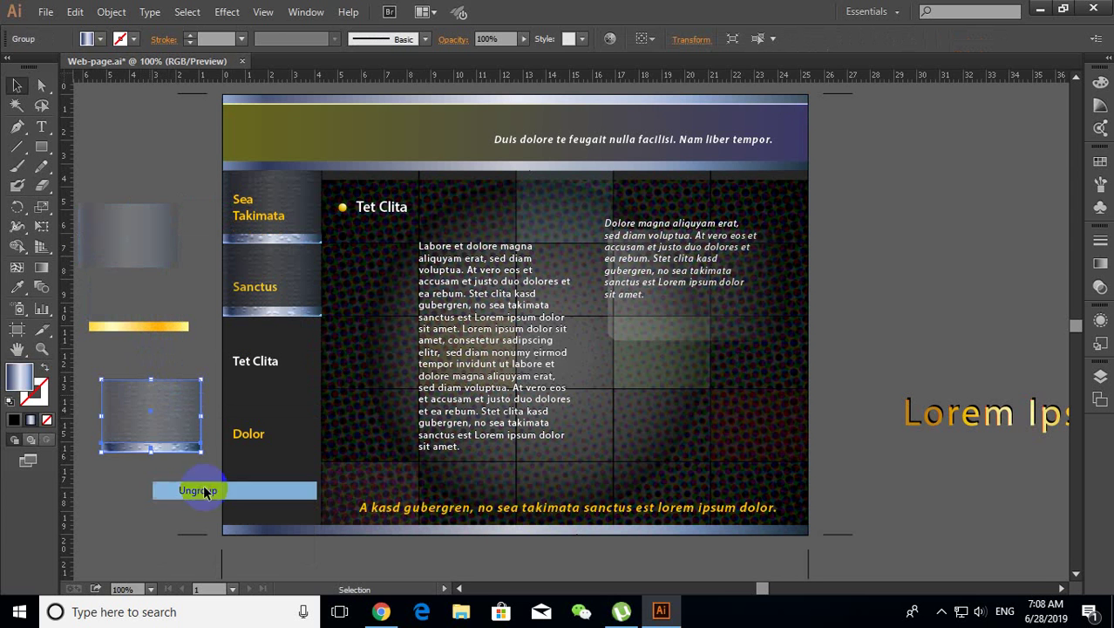
pyautogui.moveTo(162, 421); pyautogui.dragTo(162, 379)
pyautogui.click(178, 511)
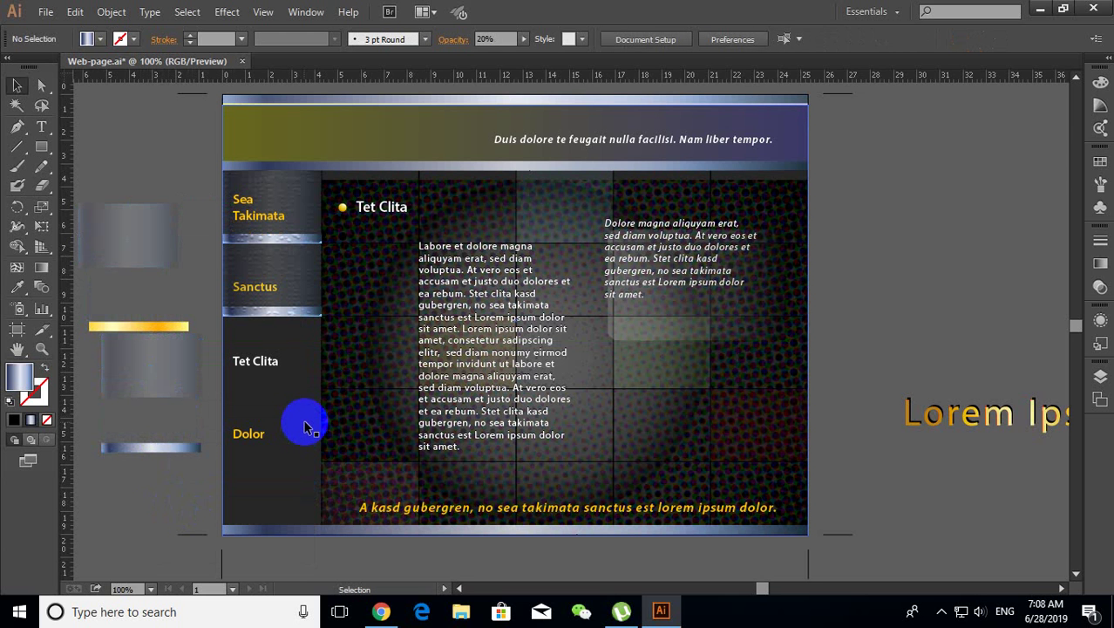
# Step: Move the dark background rectangle off the artboard, right behind the Lorem Ipsum title
pyautogui.moveTo(275, 358); pyautogui.dragTo(1063, 358)
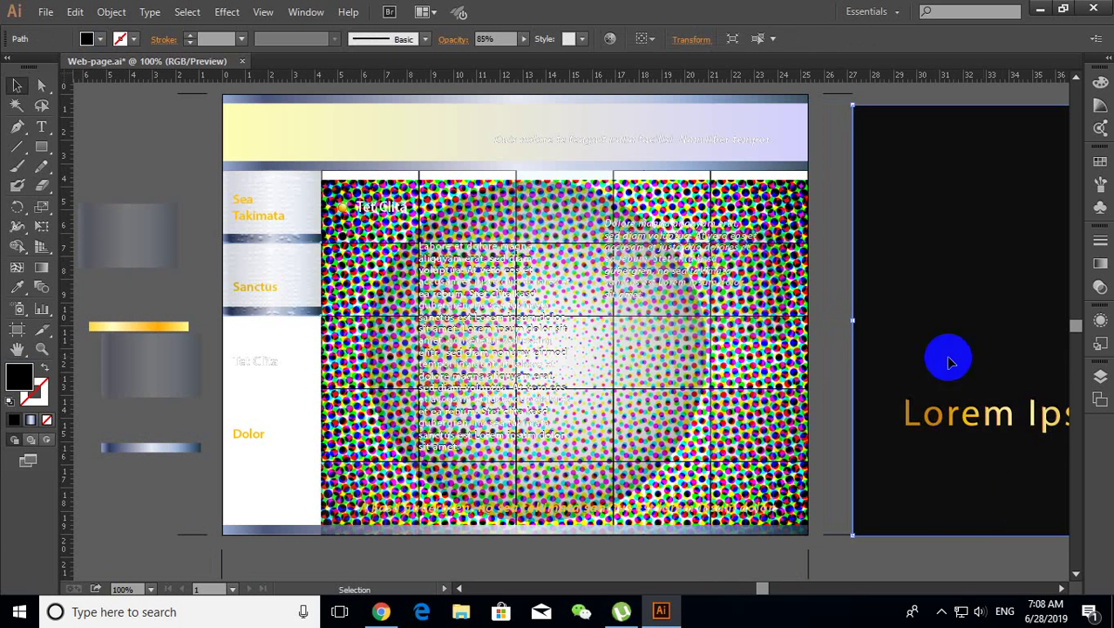
pyautogui.moveTo(604, 375); pyautogui.dragTo(604, 337)
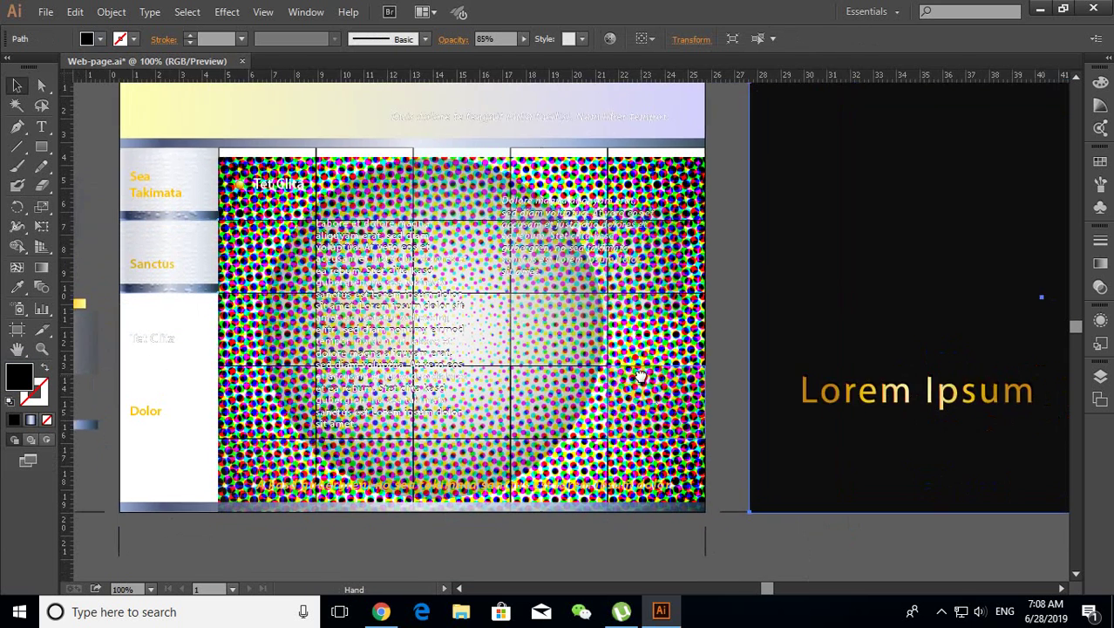
pyautogui.moveTo(748, 357); pyautogui.dragTo(860, 376)
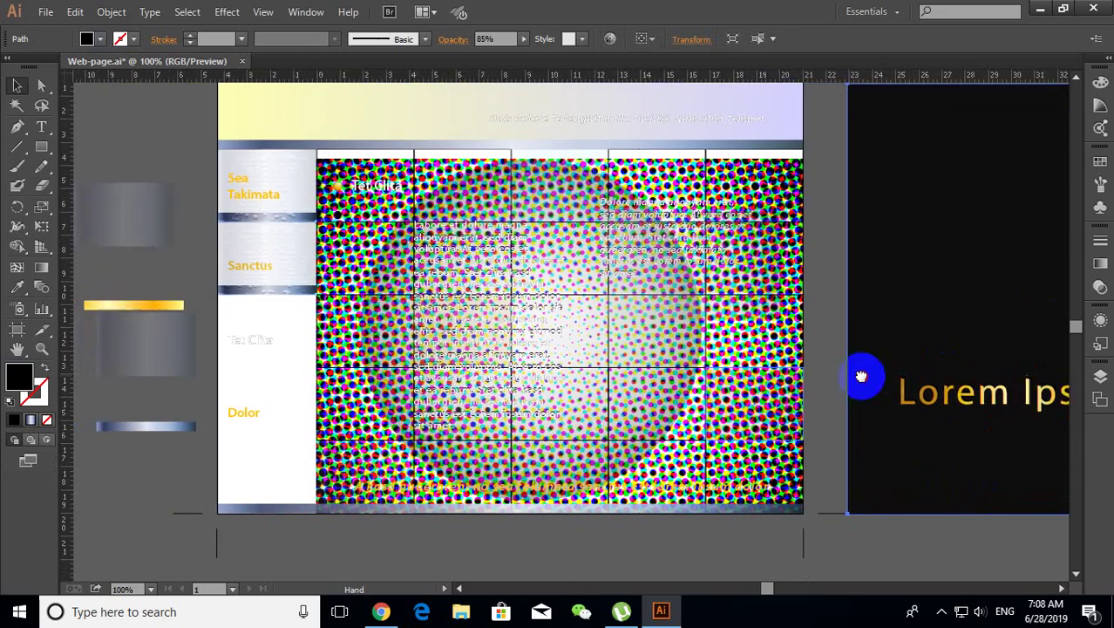
pyautogui.moveTo(775, 356)
pyautogui.mouseDown()
pyautogui.moveTo(616, 335)
pyautogui.moveTo(708, 342)
pyautogui.mouseUp()
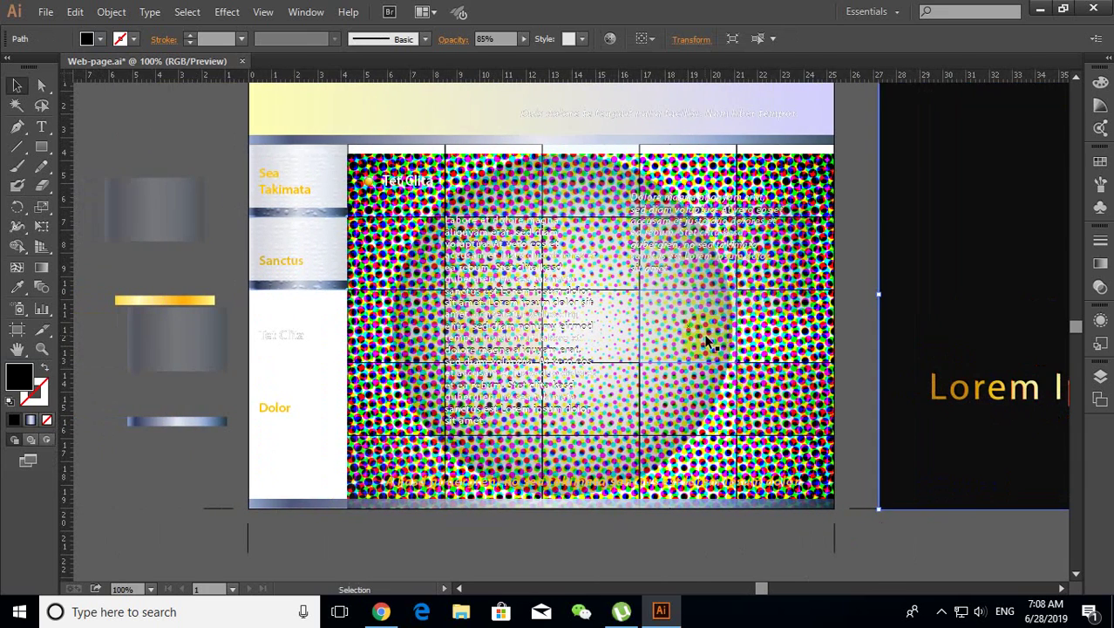
pyautogui.hotkey('ctrl', '-')
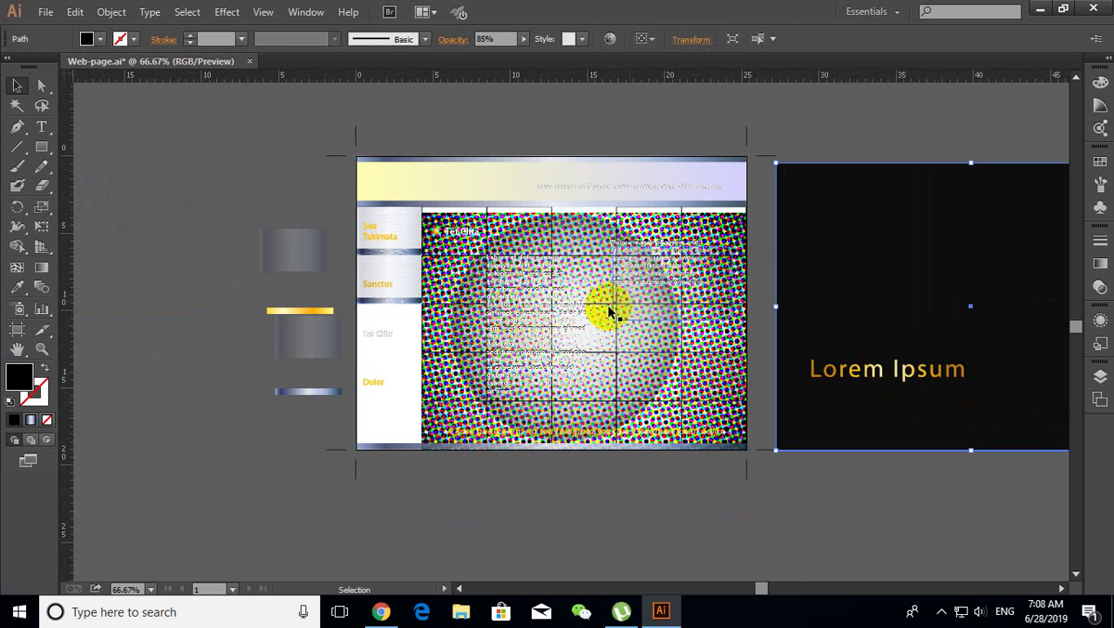
# Step: Move the header tagline off the page onto the left pasteboard
pyautogui.click(564, 187)
pyautogui.moveTo(565, 187); pyautogui.dragTo(207, 144)
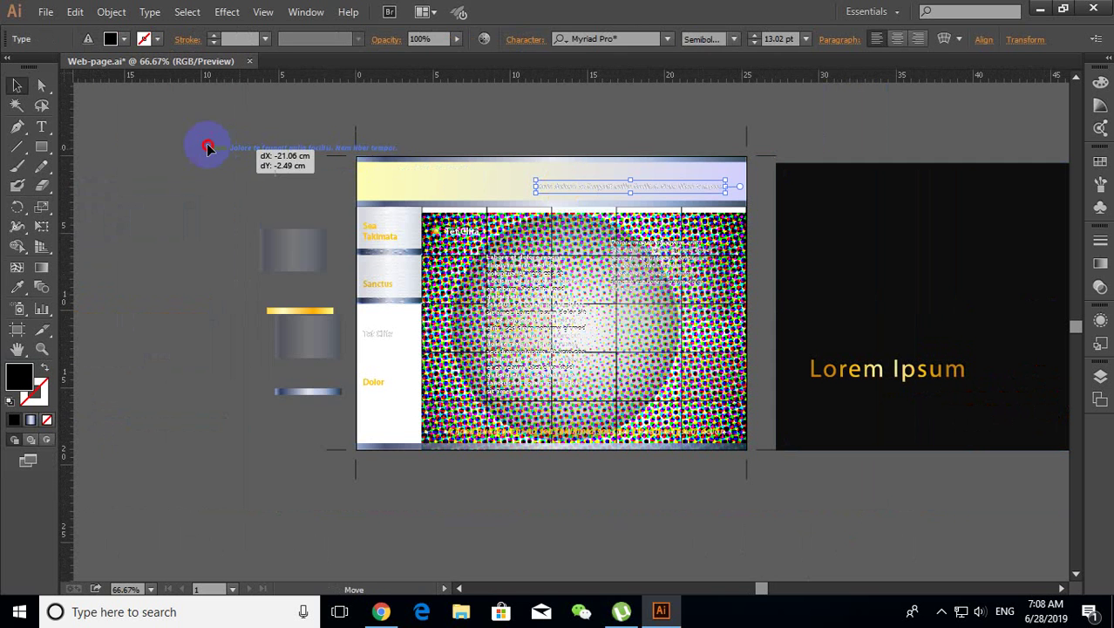
pyautogui.click(438, 193)
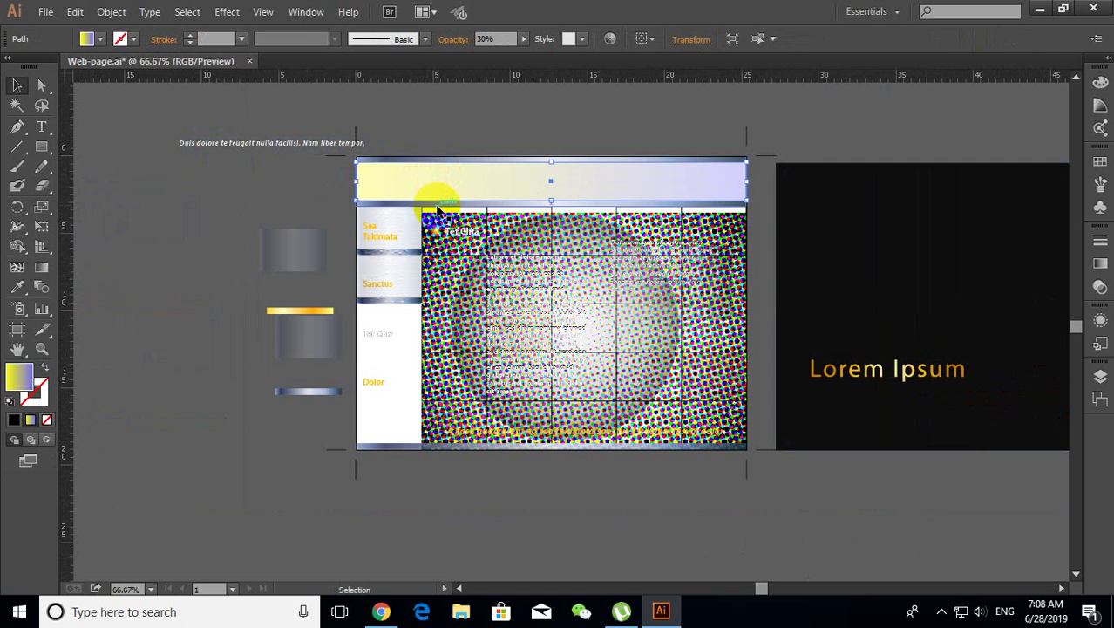
pyautogui.click(164, 266)
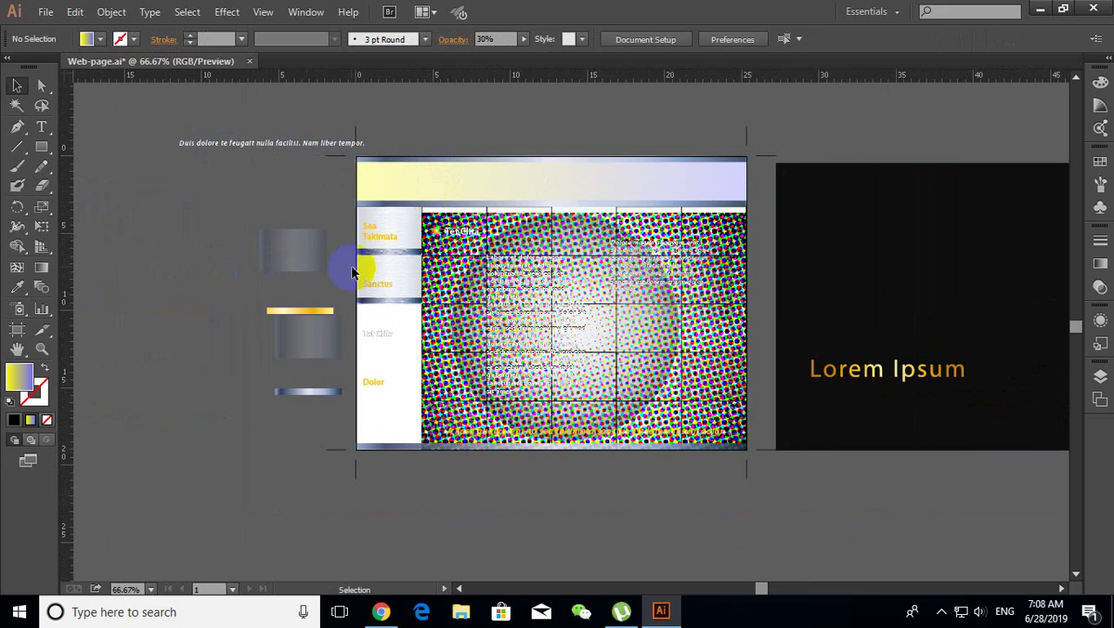
# Step: Move the Sea Takimata gray background off the page and shift the halftone pattern up over the header
pyautogui.hotkey('ctrl', '+')
pyautogui.hotkey('ctrl', '+')
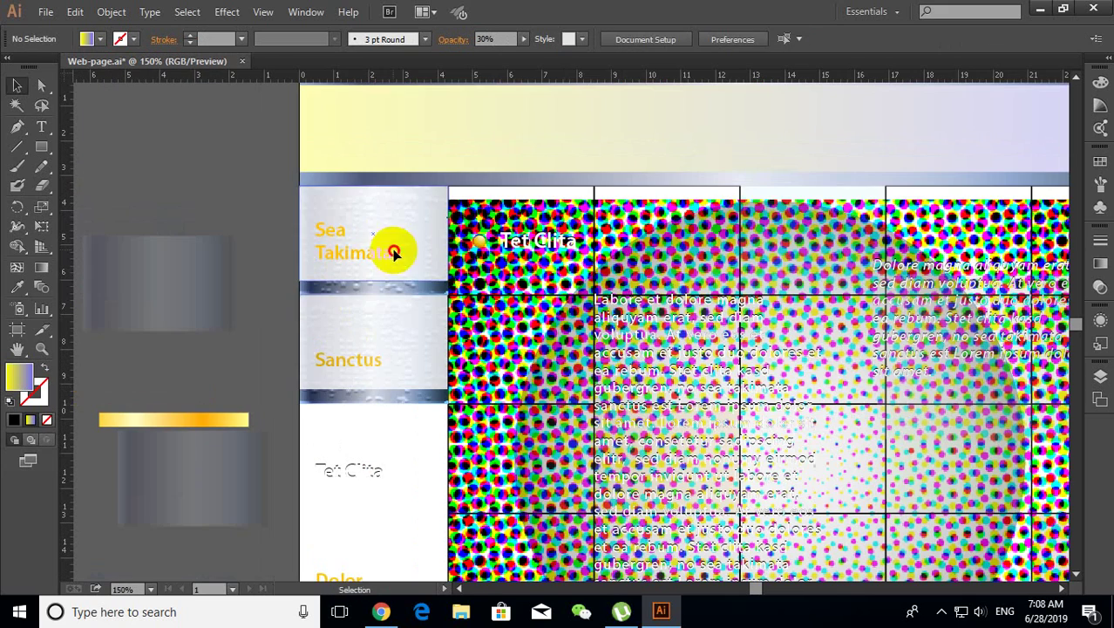
pyautogui.click(406, 235)
pyautogui.moveTo(410, 230); pyautogui.dragTo(217, 160)
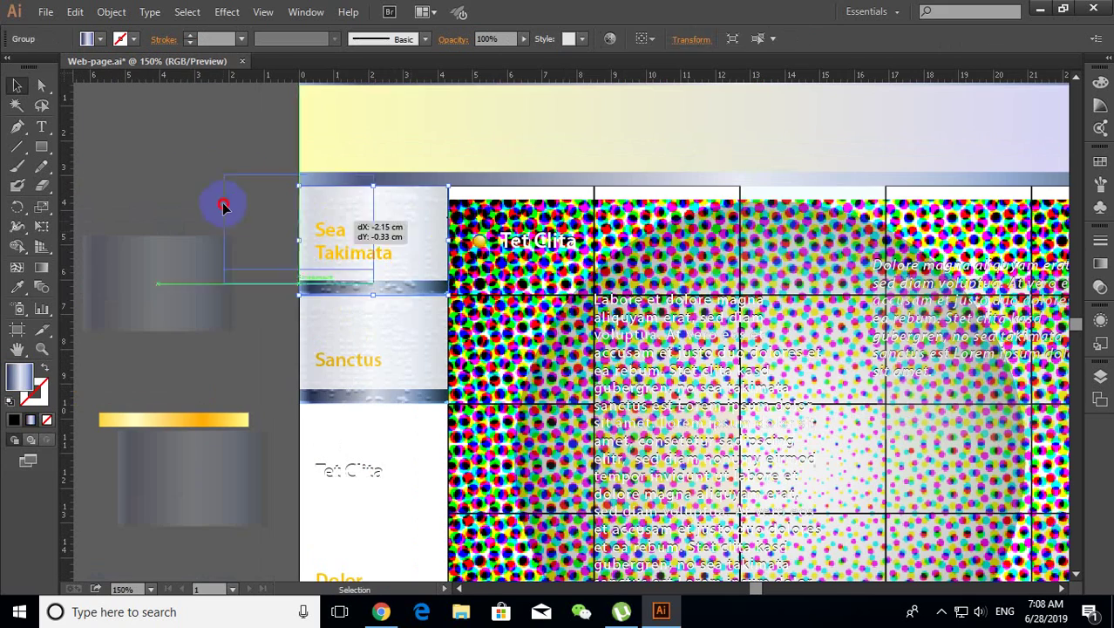
pyautogui.click(272, 176)
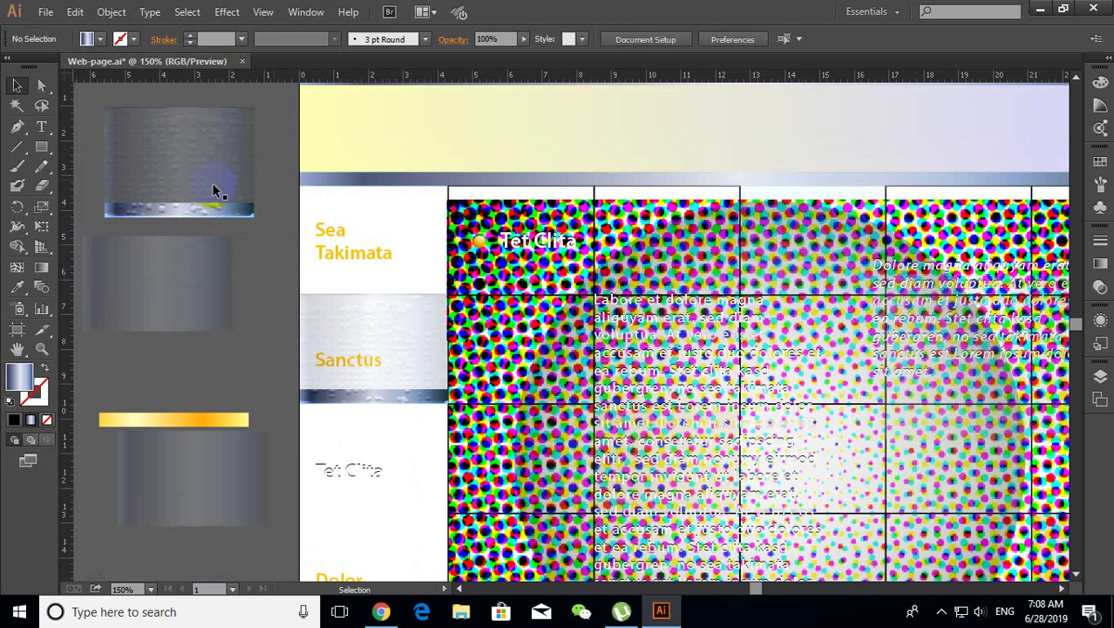
pyautogui.moveTo(391, 231); pyautogui.dragTo(427, 126)
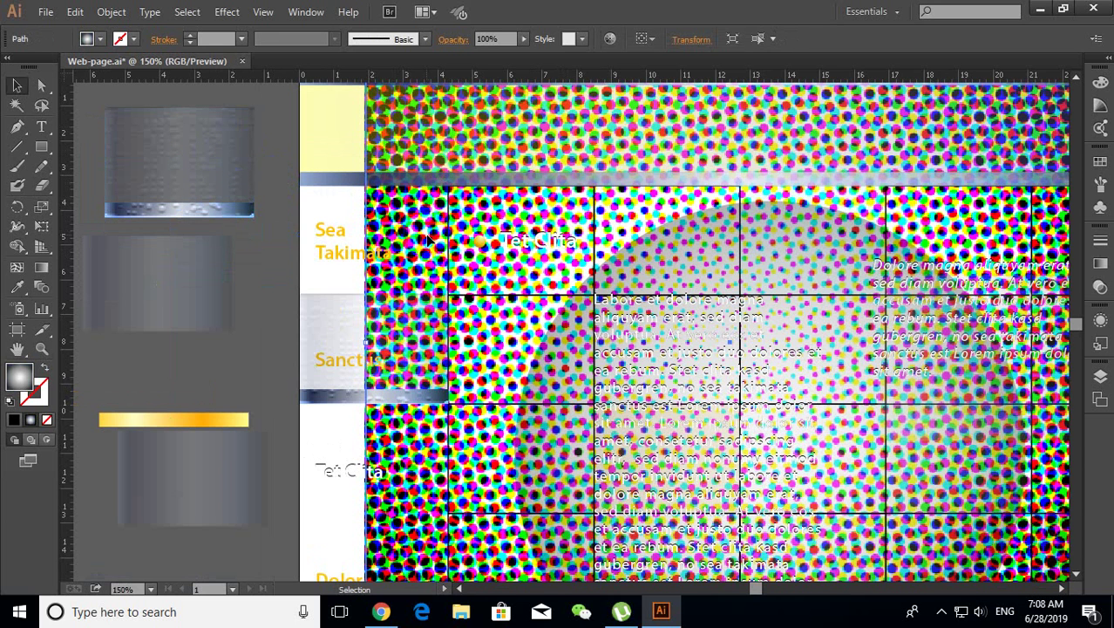
# Step: Move the halftone pattern onto the lower-left pasteboard
pyautogui.hotkey('ctrl', '-')
pyautogui.hotkey('ctrl', '-')
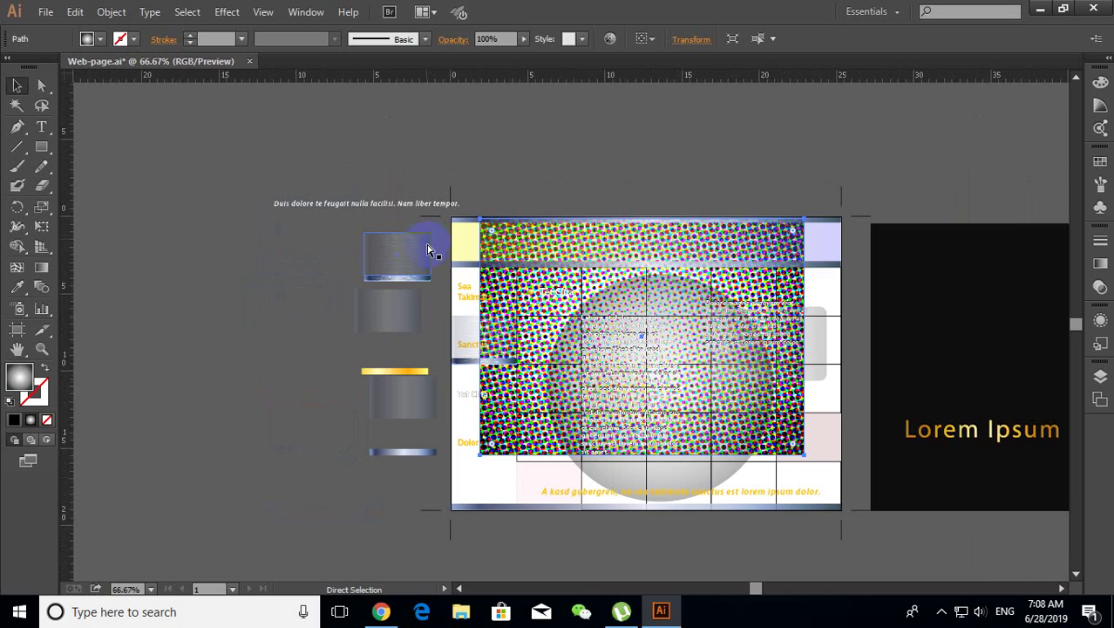
pyautogui.moveTo(482, 237); pyautogui.dragTo(116, 251)
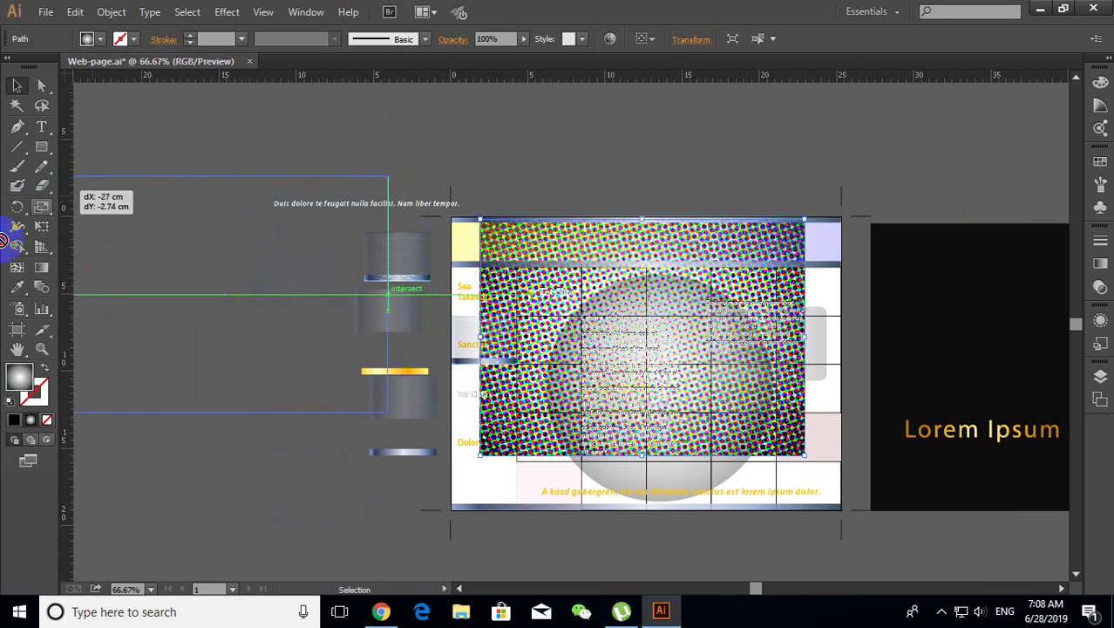
pyautogui.scroll(-1, 116, 251)
pyautogui.moveTo(298, 236); pyautogui.dragTo(198, 364)
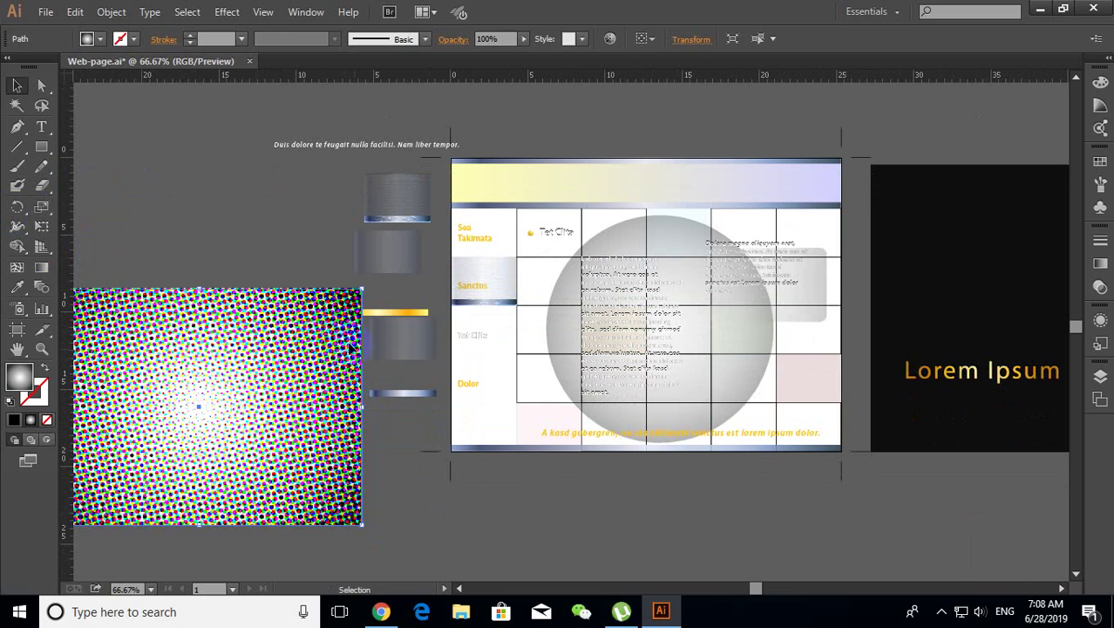
pyautogui.moveTo(351, 349); pyautogui.dragTo(346, 327)
# Step: Delete the centre paragraph and drag the grid group right over the Lorem Ipsum panel
pyautogui.click(637, 298)
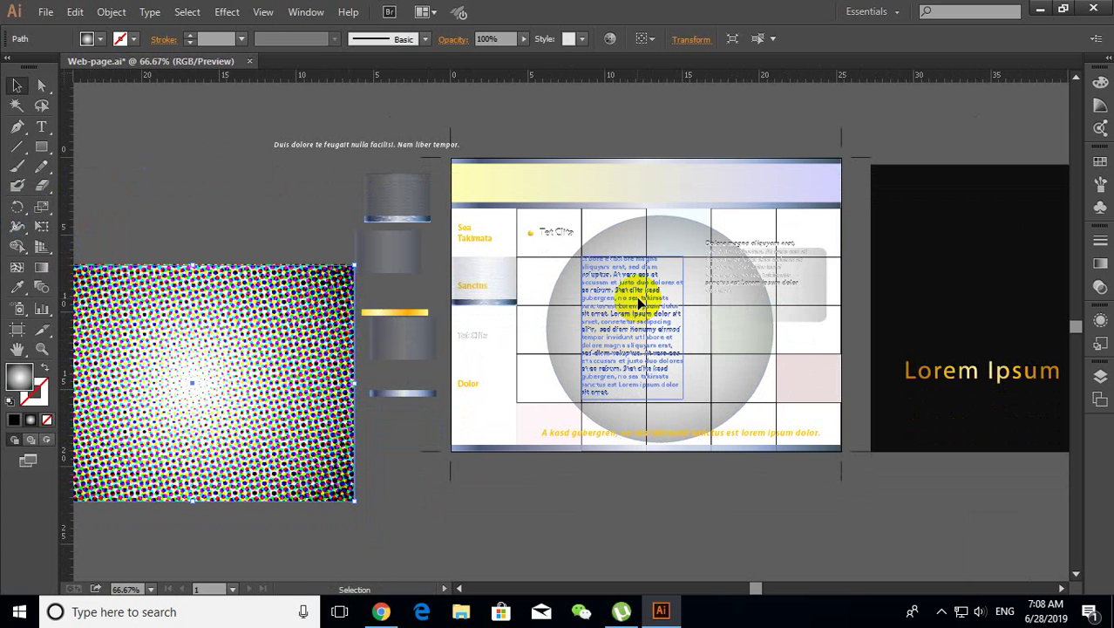
pyautogui.click(577, 204)
pyautogui.click(562, 232)
pyautogui.keyDown('shift'); pyautogui.click(760, 246); pyautogui.keyUp('shift')
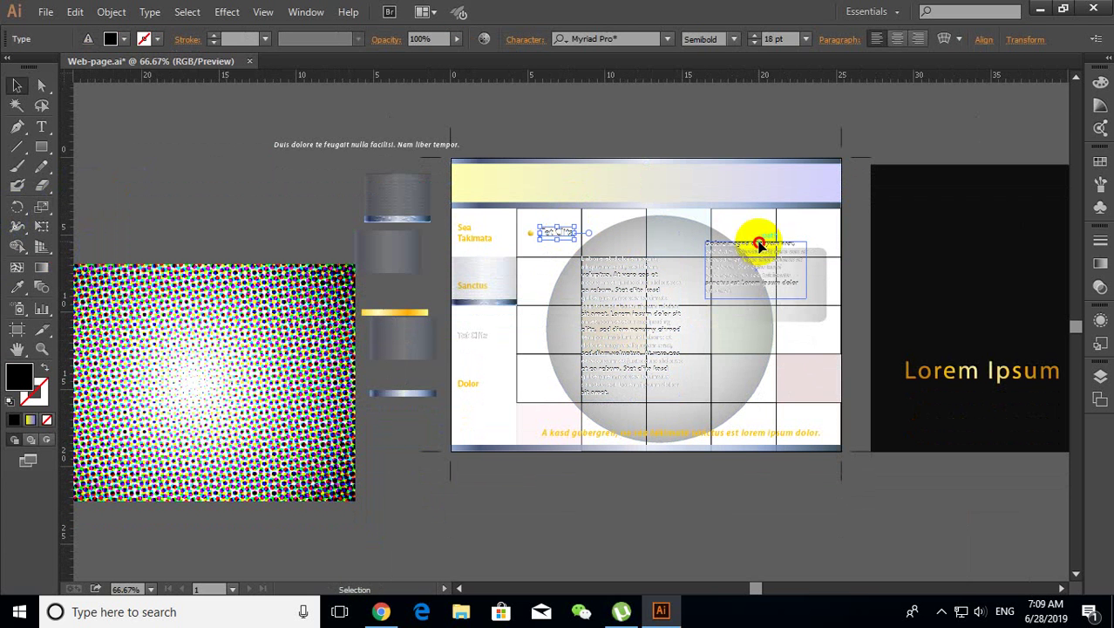
pyautogui.click(953, 407)
pyautogui.click(768, 462)
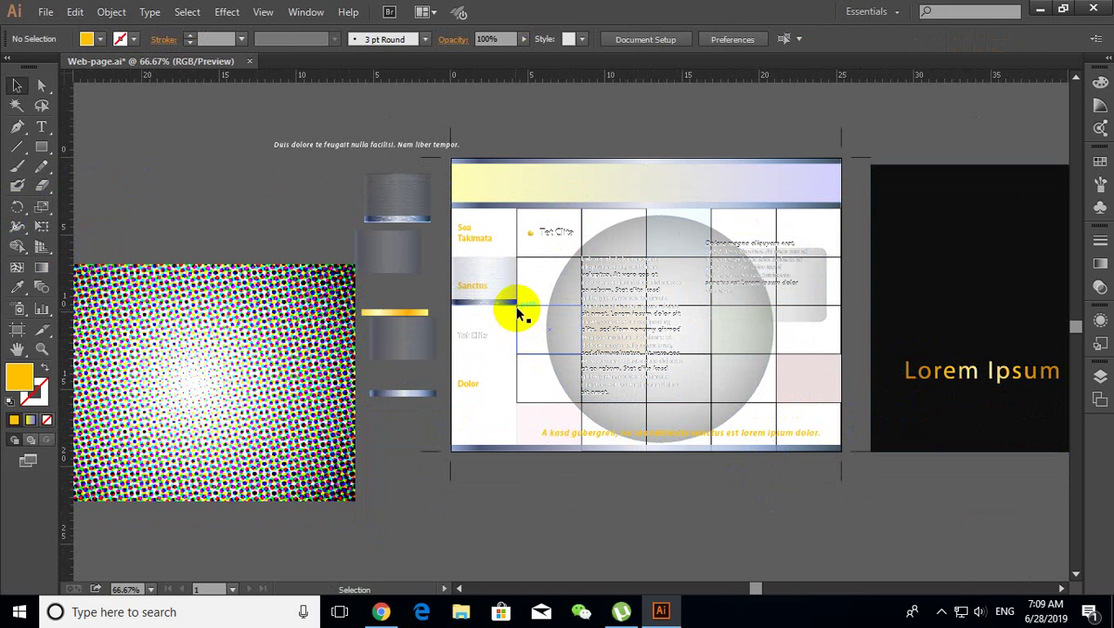
pyautogui.click(584, 258)
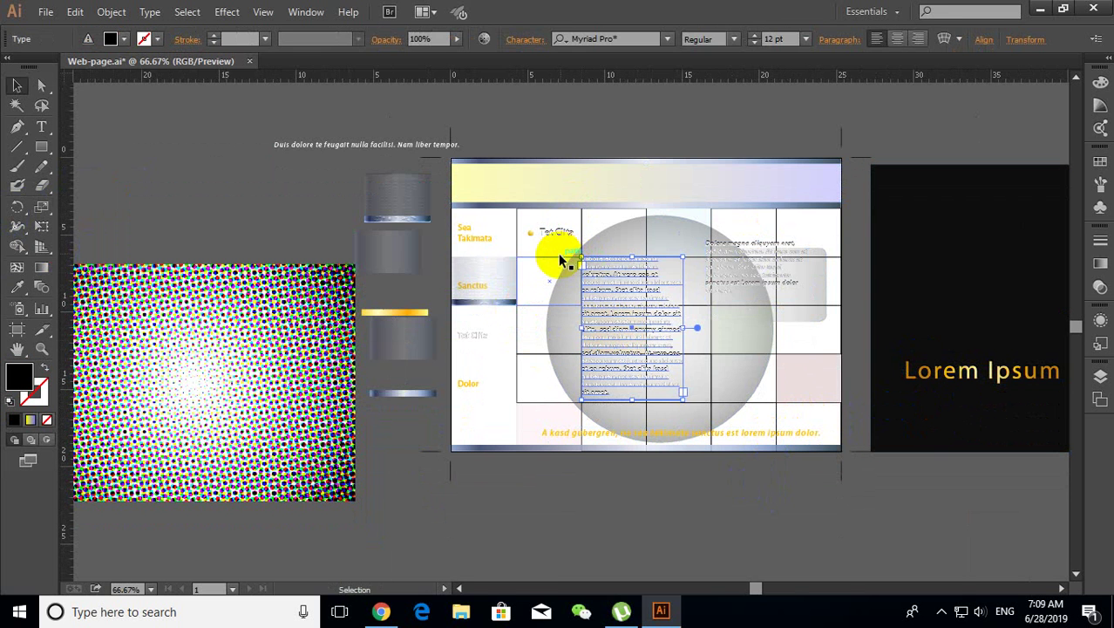
pyautogui.press('Delete')
pyautogui.click(623, 262)
pyautogui.moveTo(622, 249); pyautogui.dragTo(802, 223)
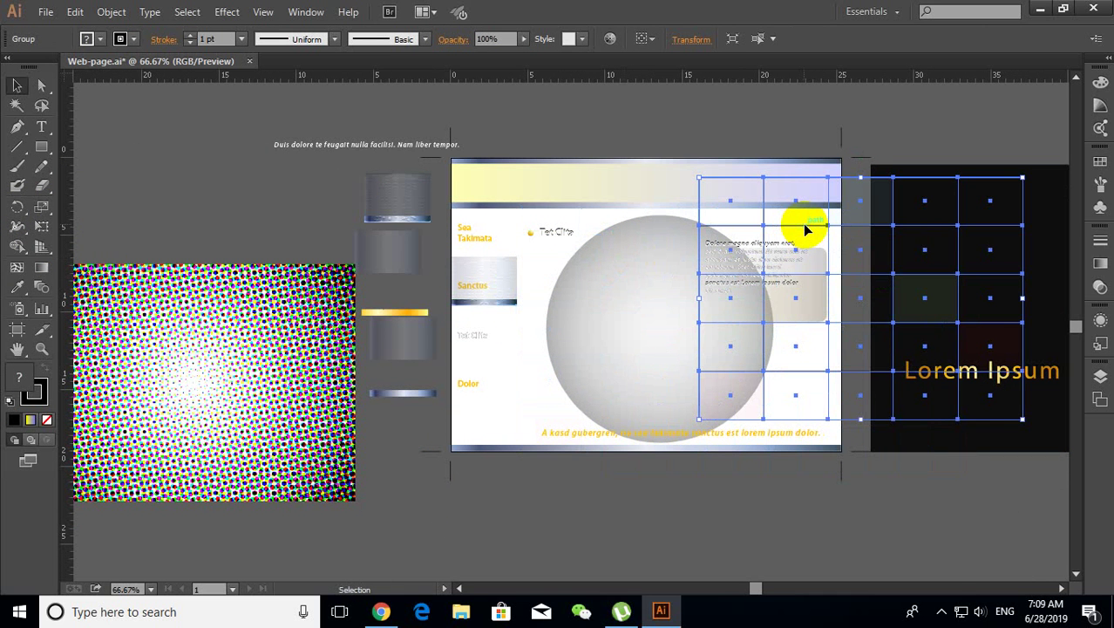
# Step: Ungroup the grid, then undo an accidental move of one grid cell
pyautogui.rightClick(806, 230)
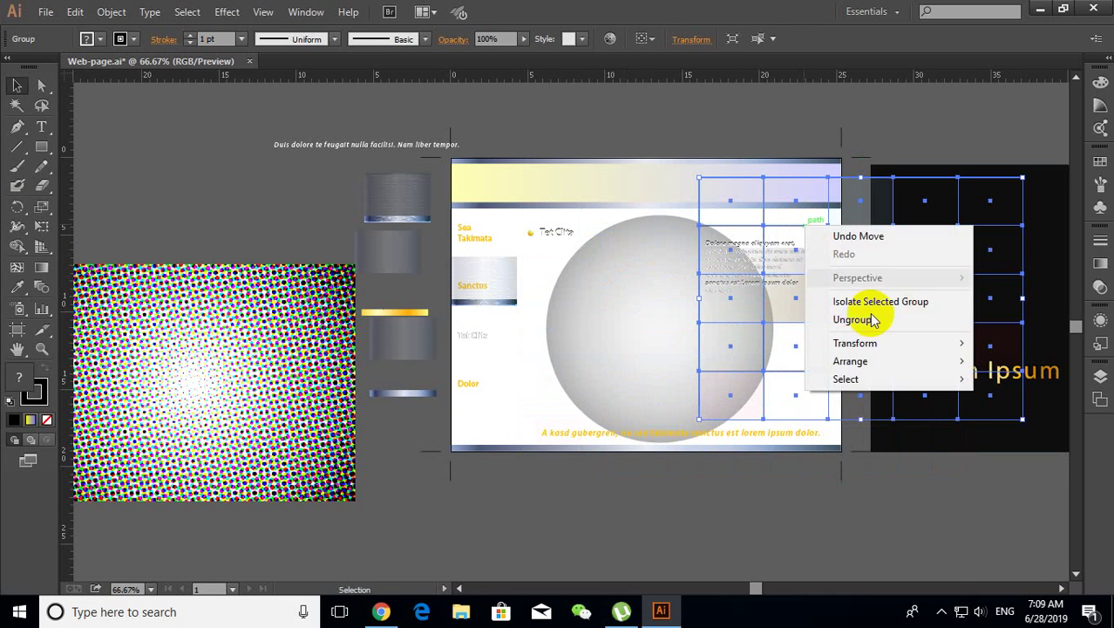
pyautogui.click(858, 319)
pyautogui.click(819, 499)
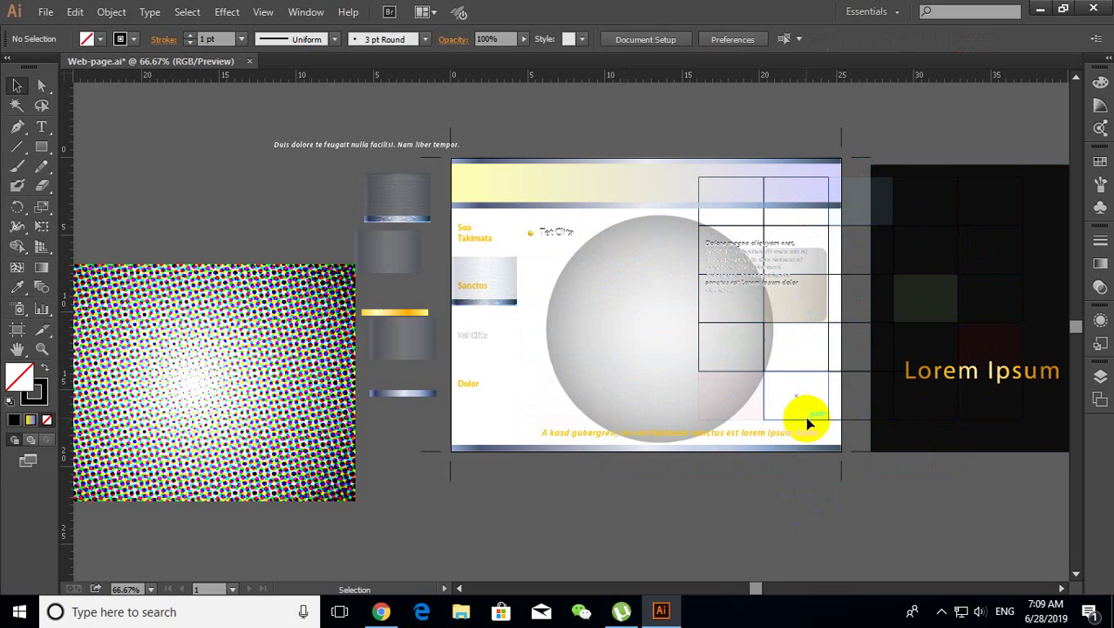
pyautogui.moveTo(807, 424); pyautogui.dragTo(855, 425)
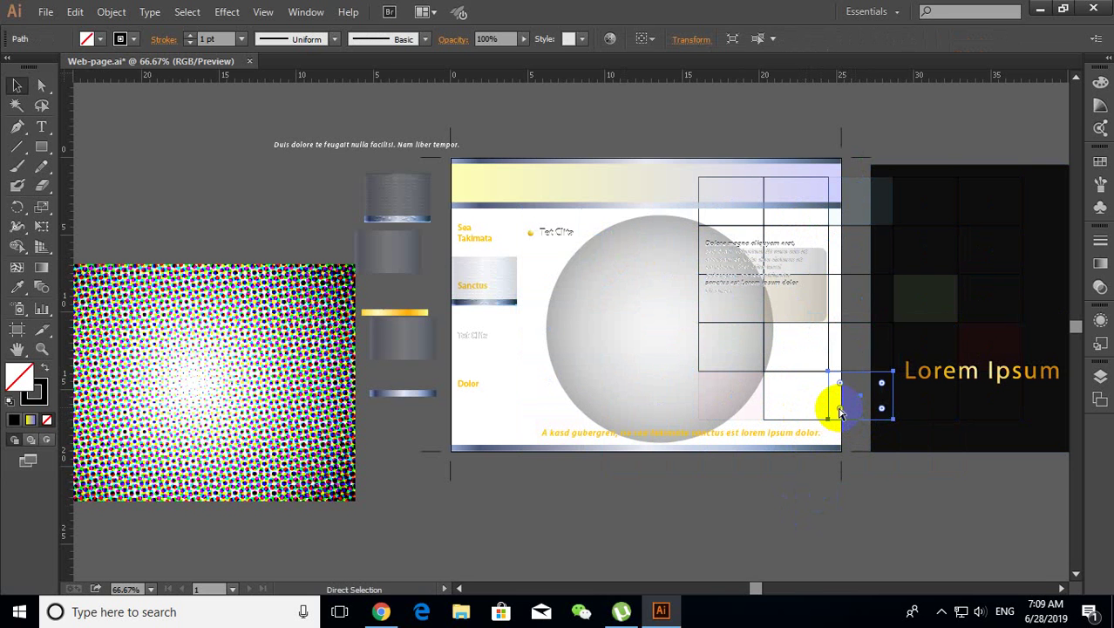
pyautogui.hotkey('ctrl', 'z')
pyautogui.hotkey('ctrl', 'z')
pyautogui.hotkey('ctrl', 'z')
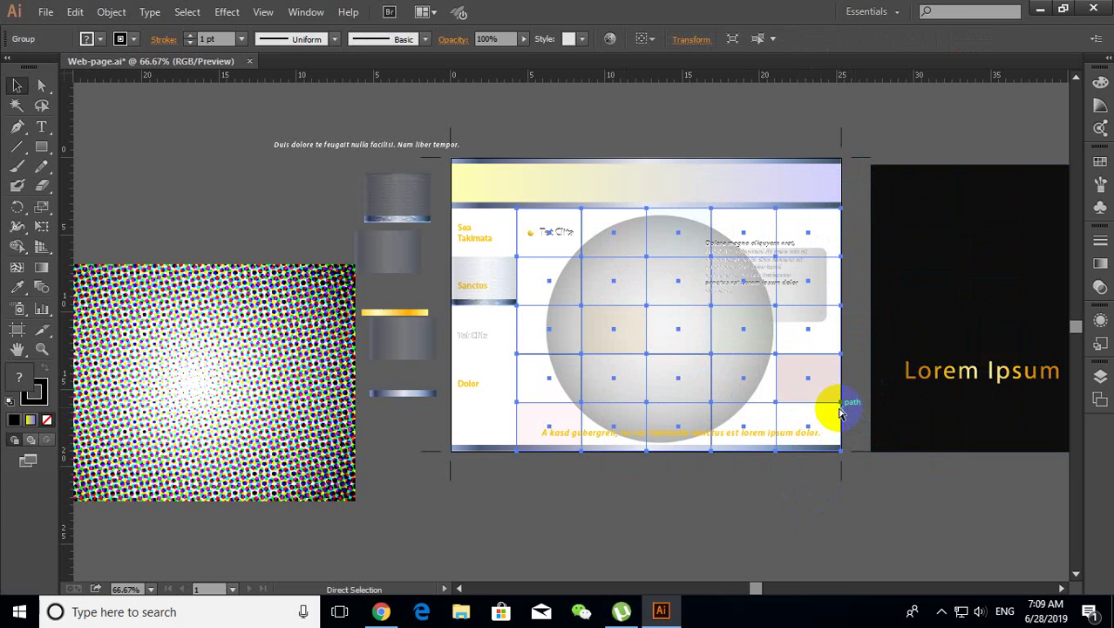
# Step: Place the halftone rectangle to the left of the page layout and reselect it
pyautogui.moveTo(304, 385)
pyautogui.mouseDown()
pyautogui.moveTo(723, 337)
pyautogui.moveTo(676, 337)
pyautogui.mouseUp()
pyautogui.moveTo(615, 416)
pyautogui.mouseDown()
pyautogui.moveTo(351, 451)
pyautogui.moveTo(74, 386)
pyautogui.mouseUp()
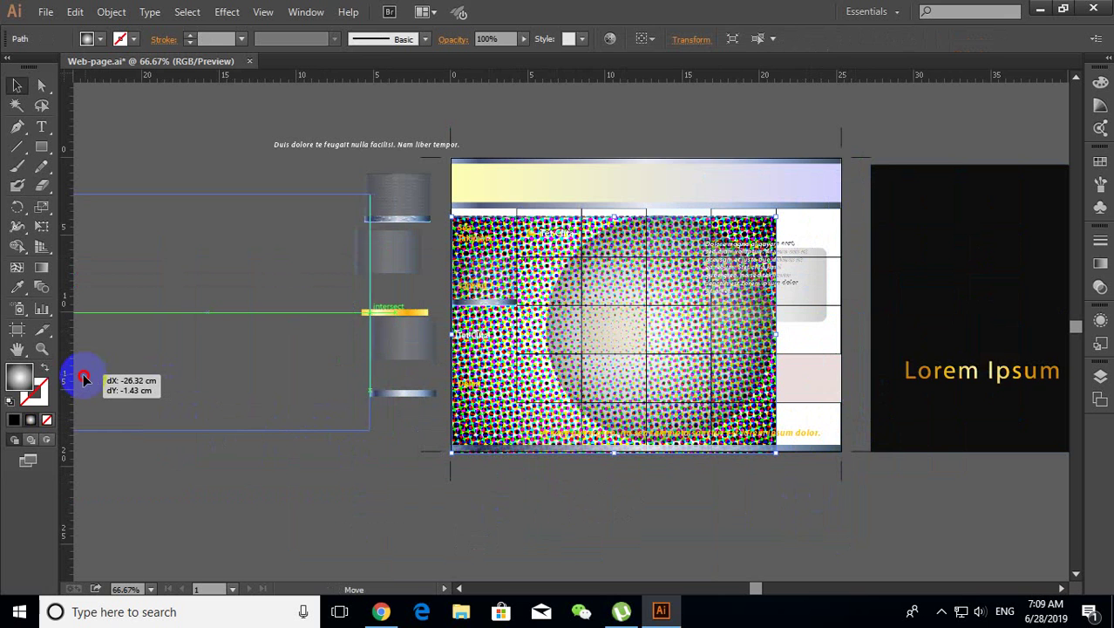
pyautogui.moveTo(74, 387); pyautogui.dragTo(154, 384)
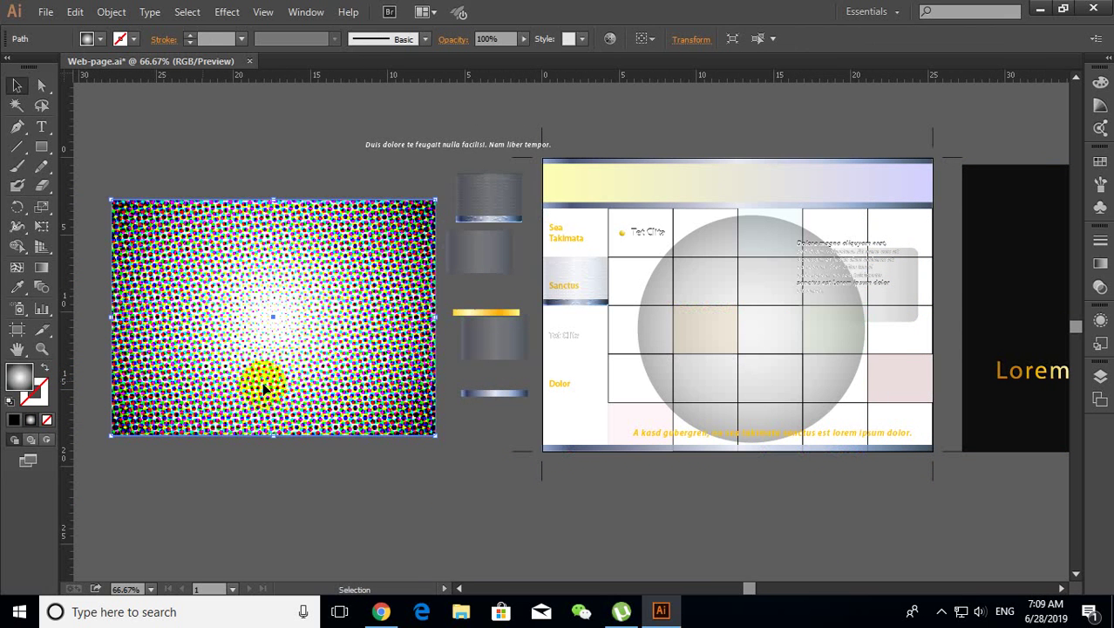
pyautogui.click(330, 520)
pyautogui.click(318, 398)
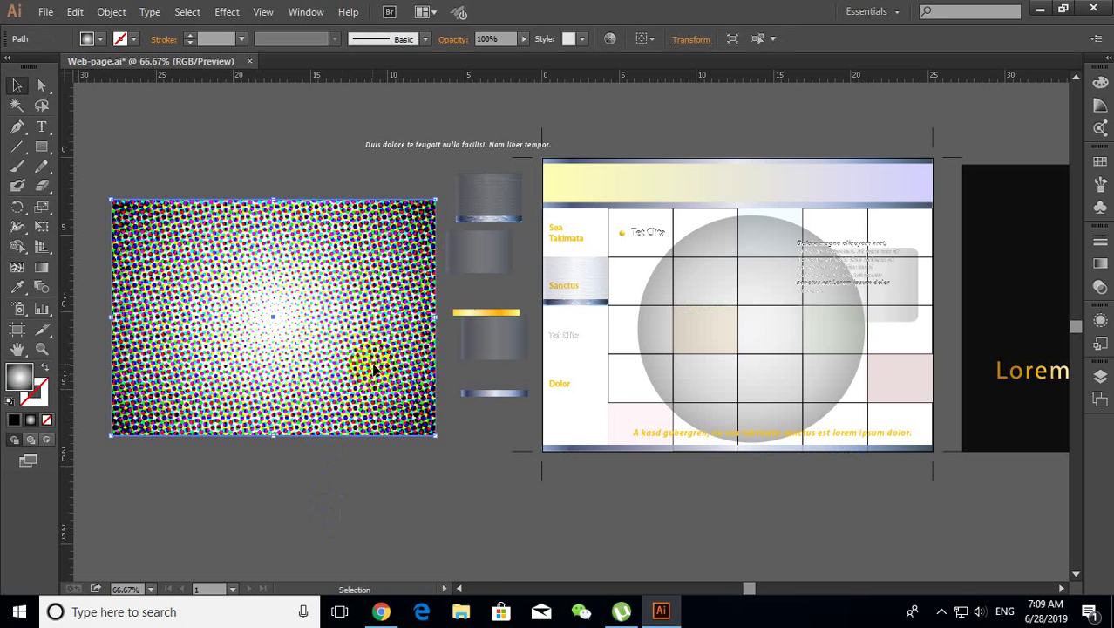
# Step: Open Basic Graphics_Dots from Window > Swatch Libraries > Patterns > Basic Graphics
pyautogui.click(307, 12)
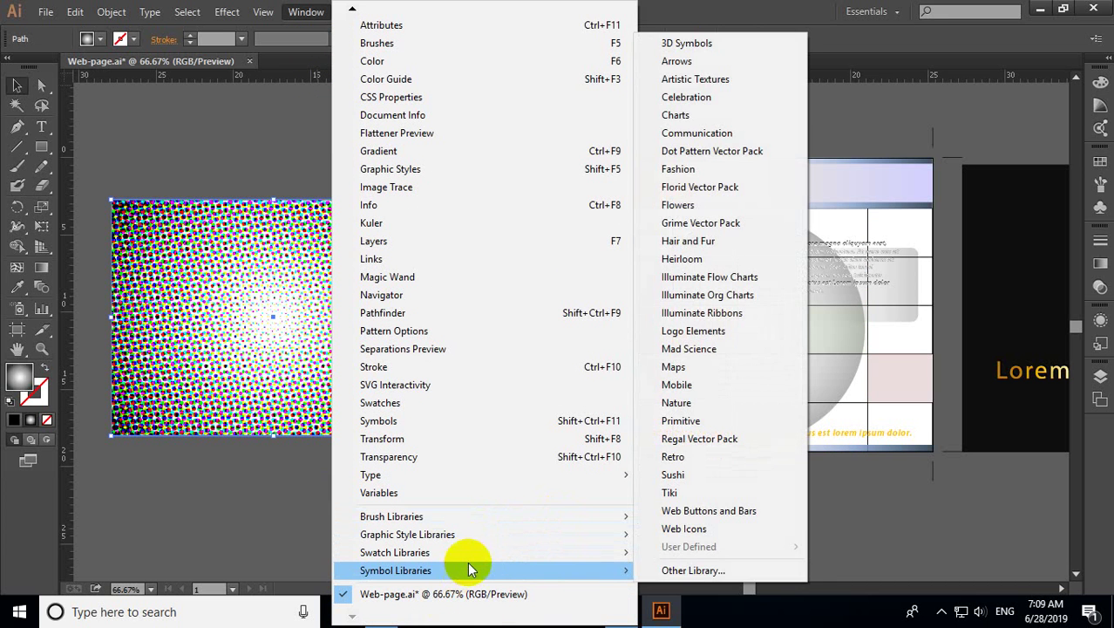
pyautogui.moveTo(395, 551)
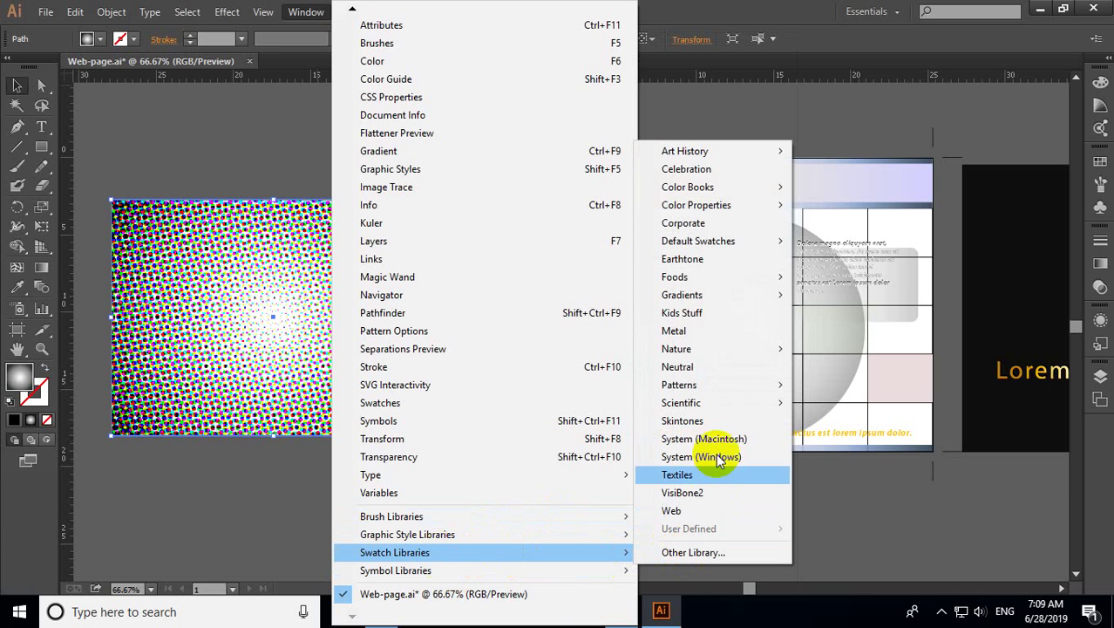
pyautogui.click(719, 385)
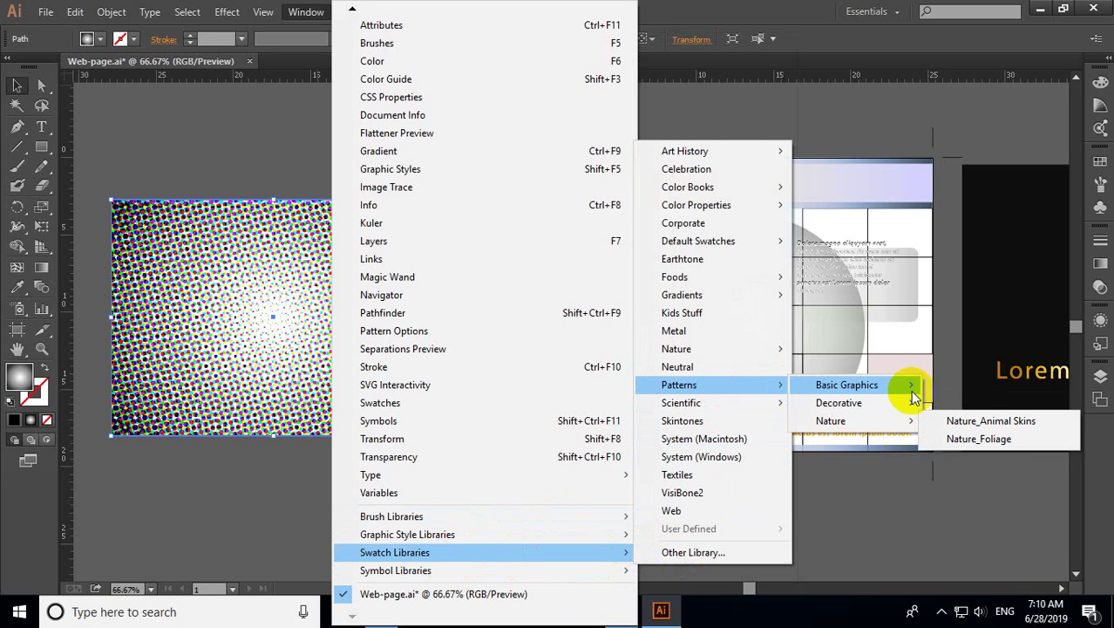
pyautogui.moveTo(846, 384)
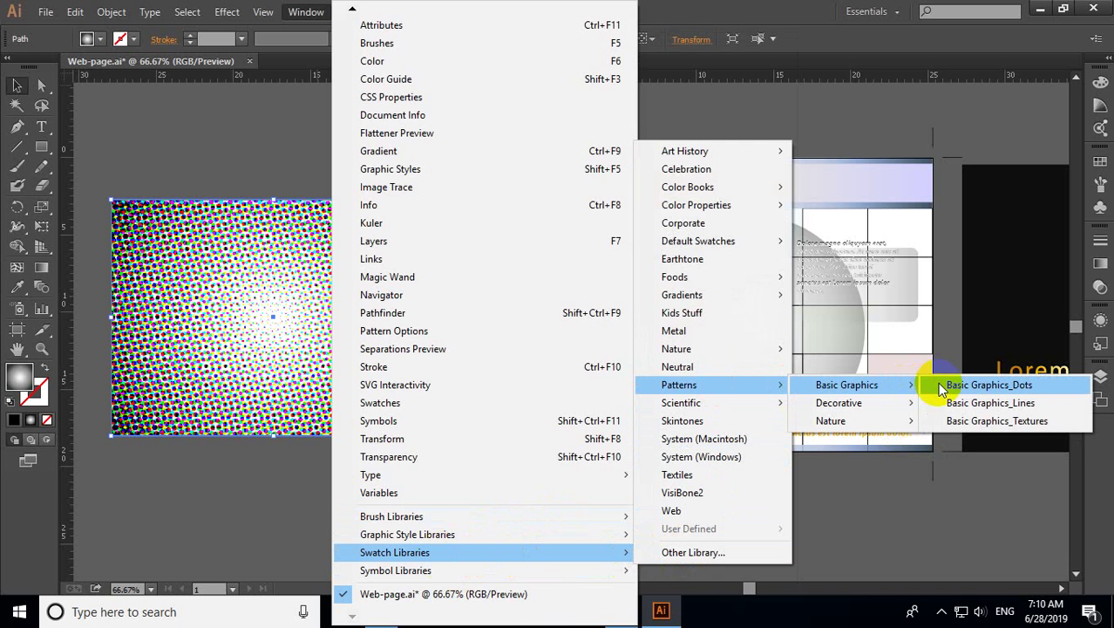
pyautogui.click(941, 385)
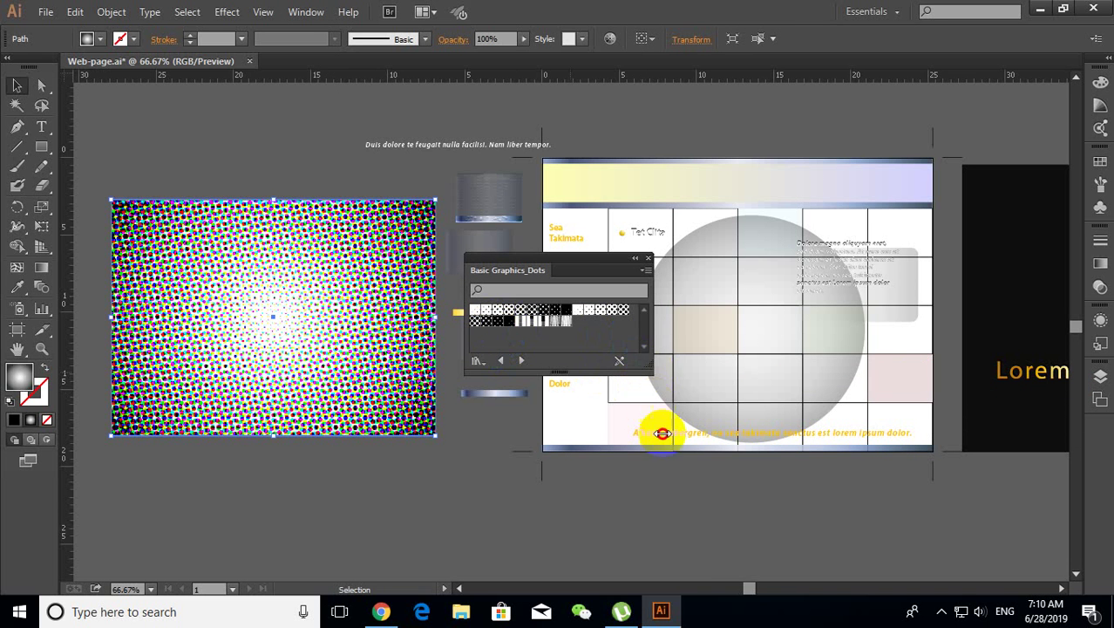
# Step: Enlarge the Basic Graphics_Dots panel and try several dot swatches on the rectangle's fill
pyautogui.moveTo(649, 368); pyautogui.dragTo(676, 410)
pyautogui.moveTo(600, 370); pyautogui.dragTo(599, 513)
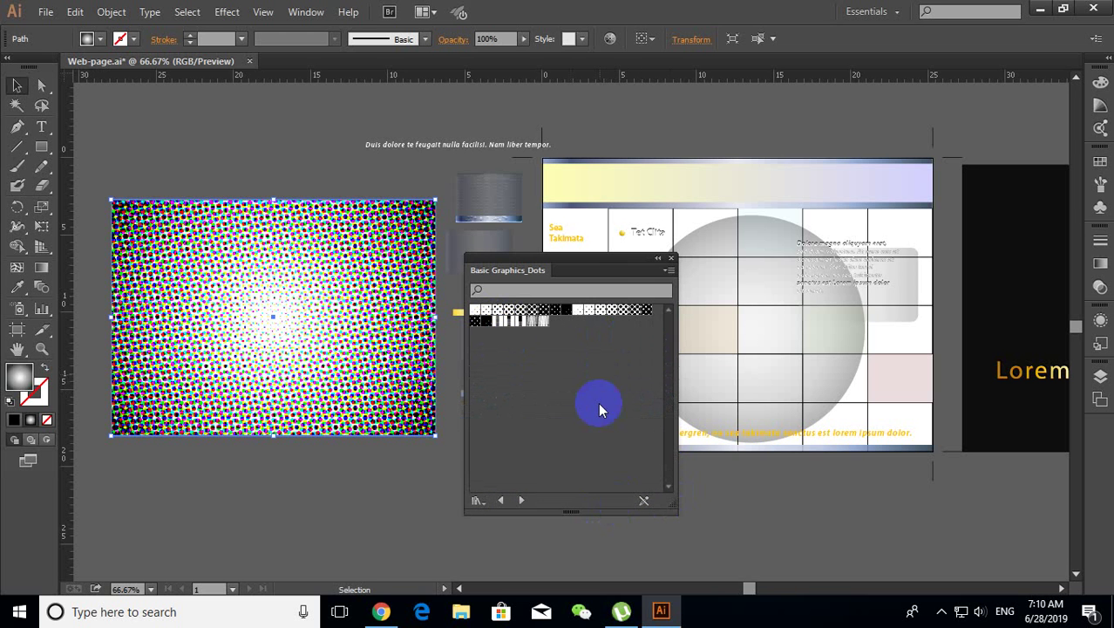
pyautogui.click(628, 310)
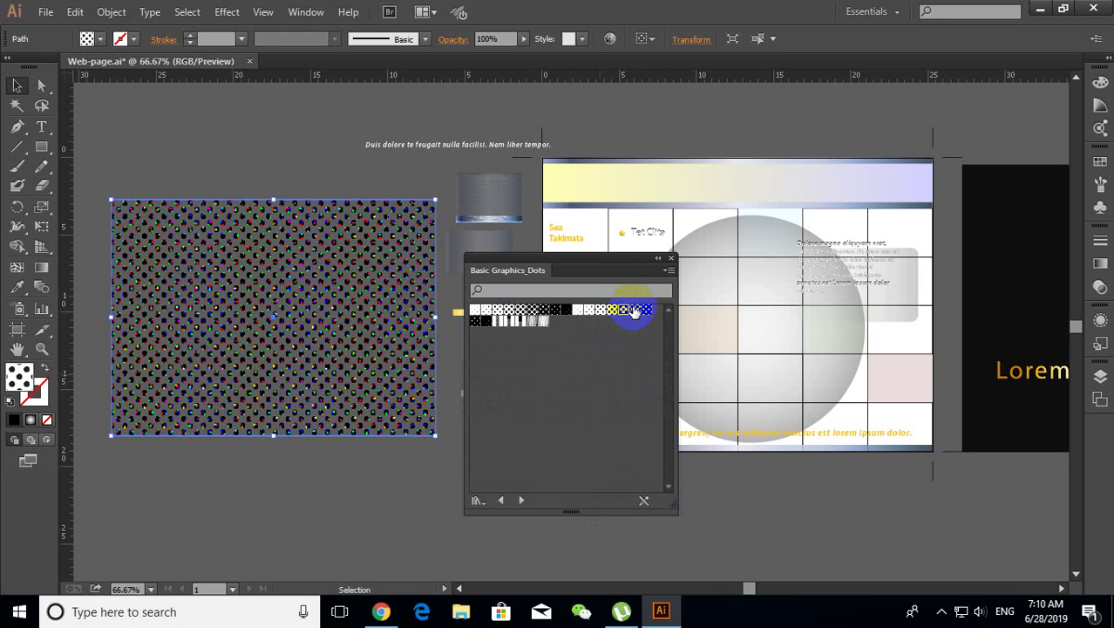
pyautogui.click(645, 310)
pyautogui.click(646, 310)
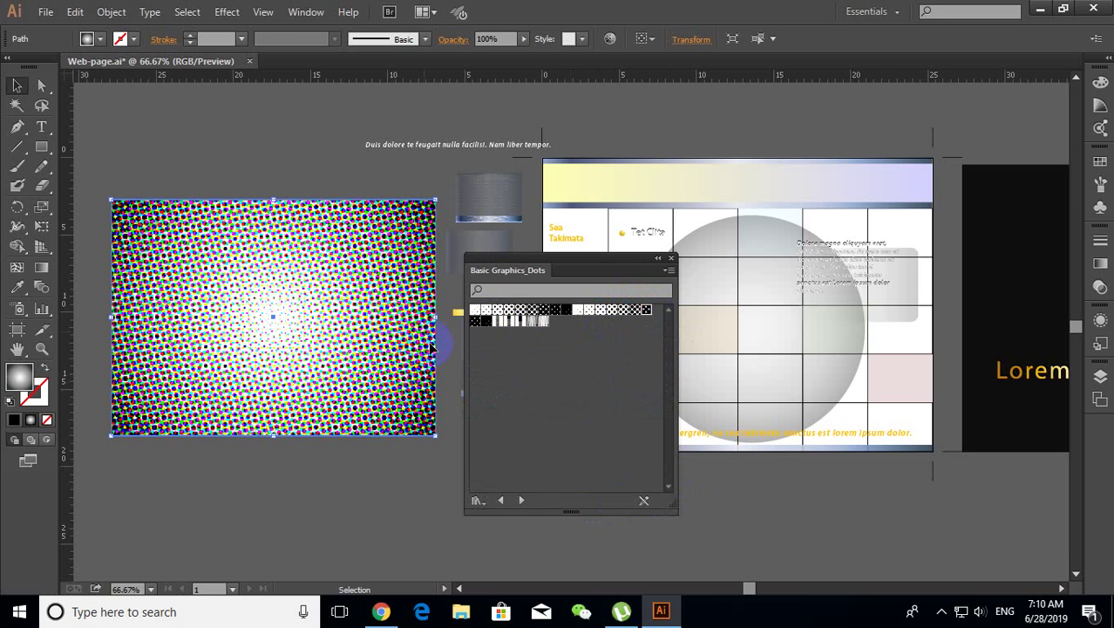
# Step: Open Basic Graphics_Textures from Window > Swatch Libraries > Patterns > Basic Graphics
pyautogui.click(305, 12)
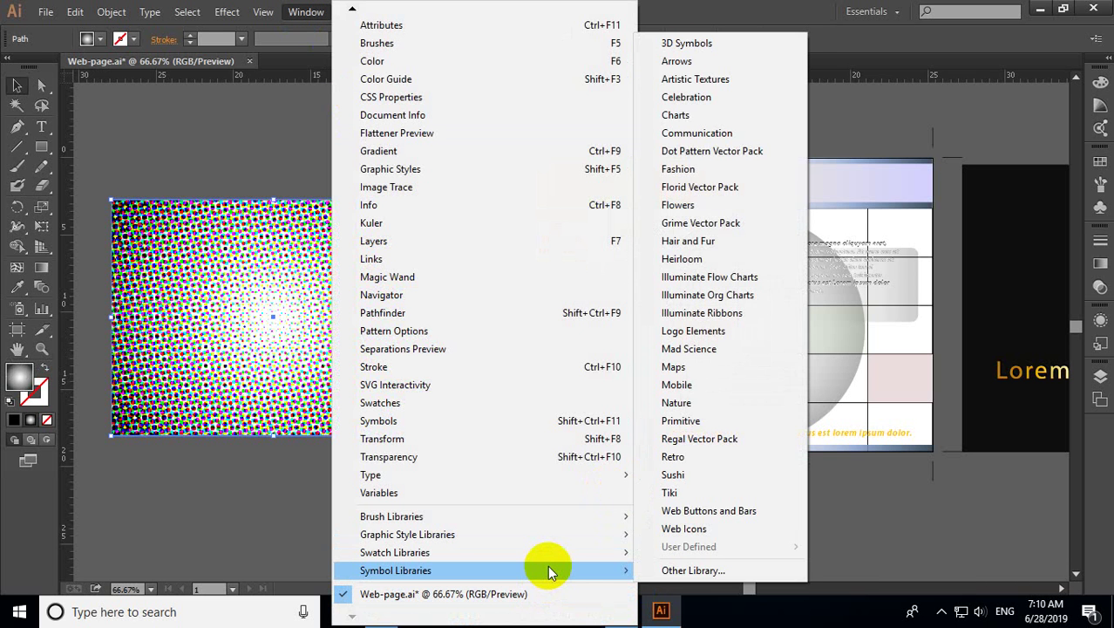
pyautogui.moveTo(395, 552)
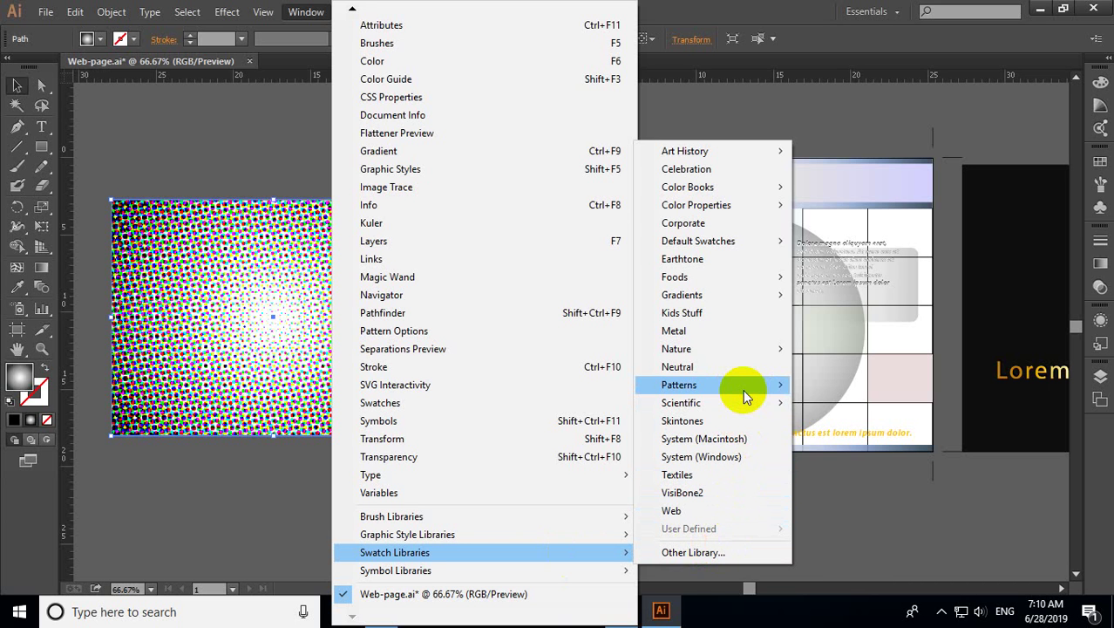
pyautogui.moveTo(679, 384)
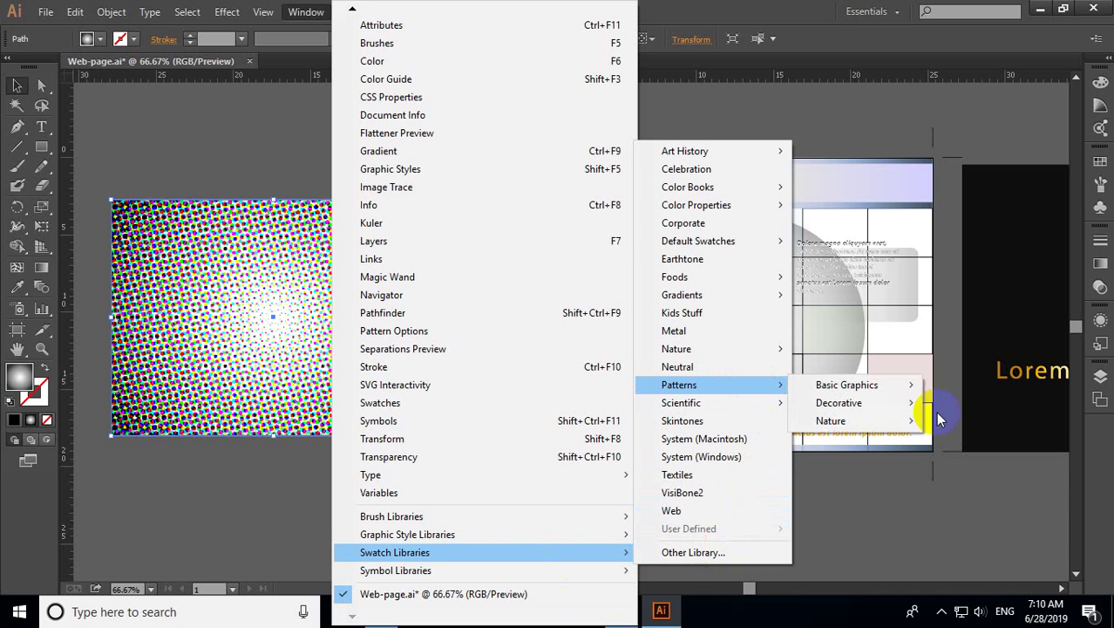
pyautogui.moveTo(846, 384)
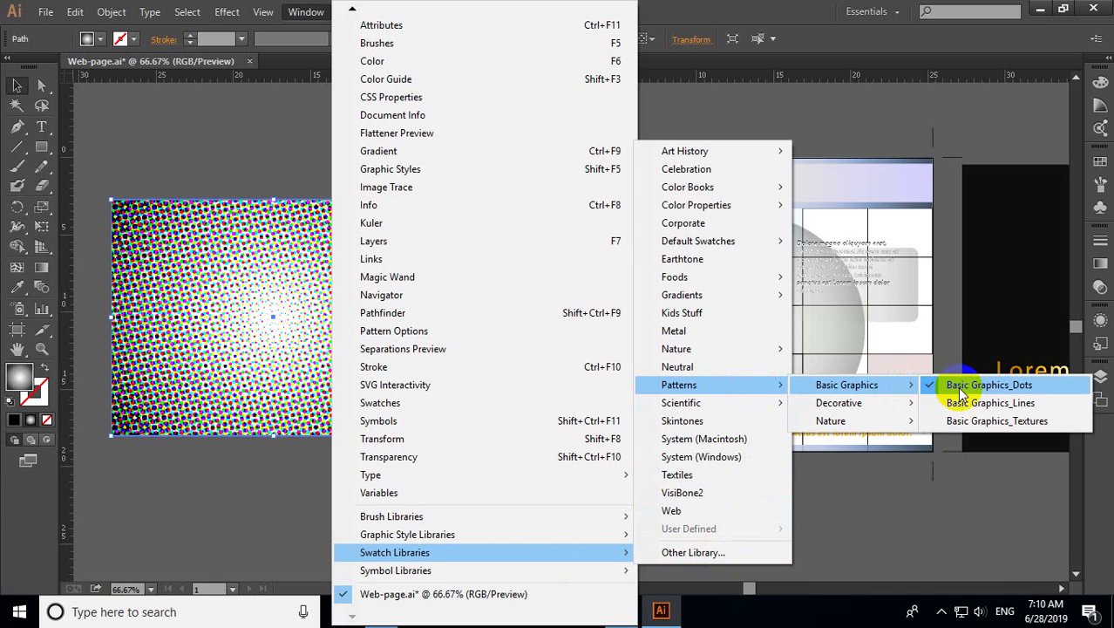
pyautogui.click(1044, 423)
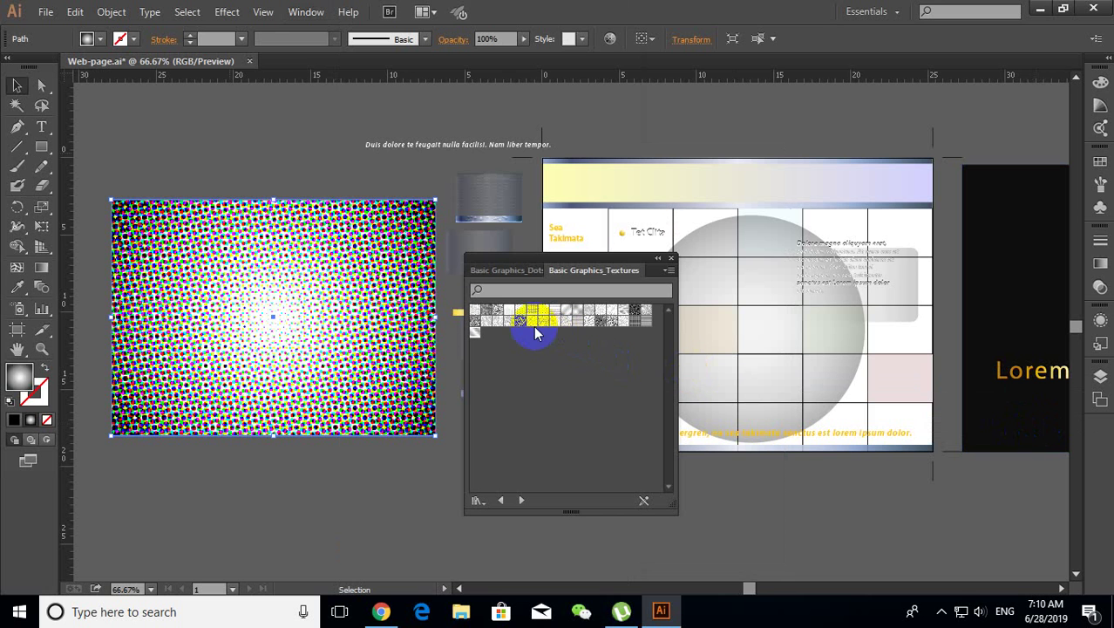
# Step: Try several speckled textures on the rectangle, ending with a colourful speckled fill
pyautogui.click(536, 322)
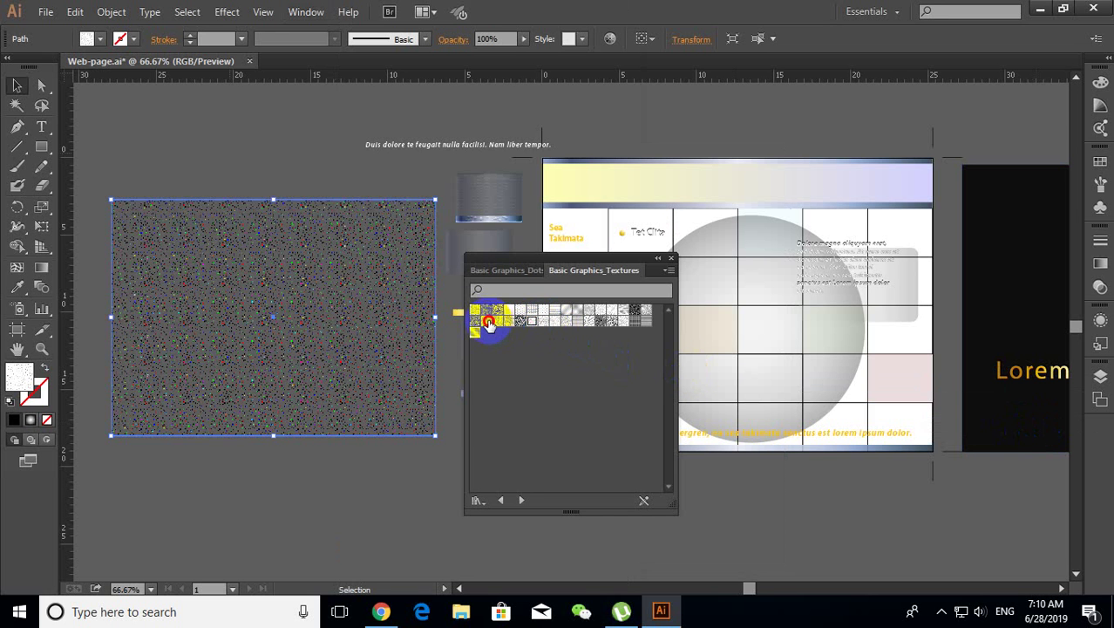
pyautogui.click(488, 321)
pyautogui.click(476, 311)
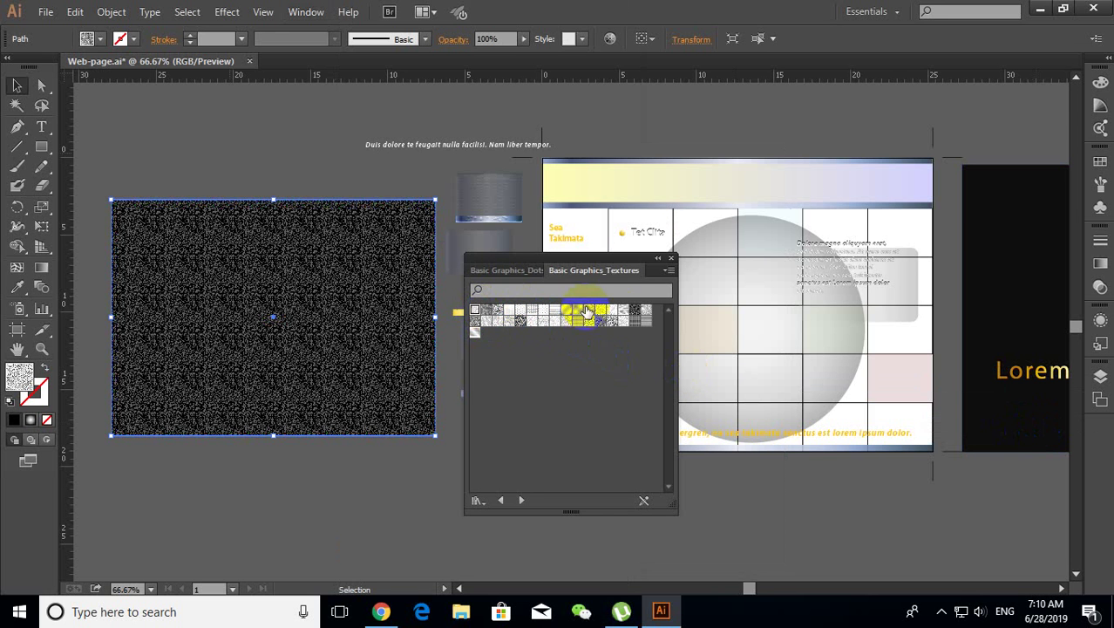
pyautogui.click(620, 311)
pyautogui.click(612, 322)
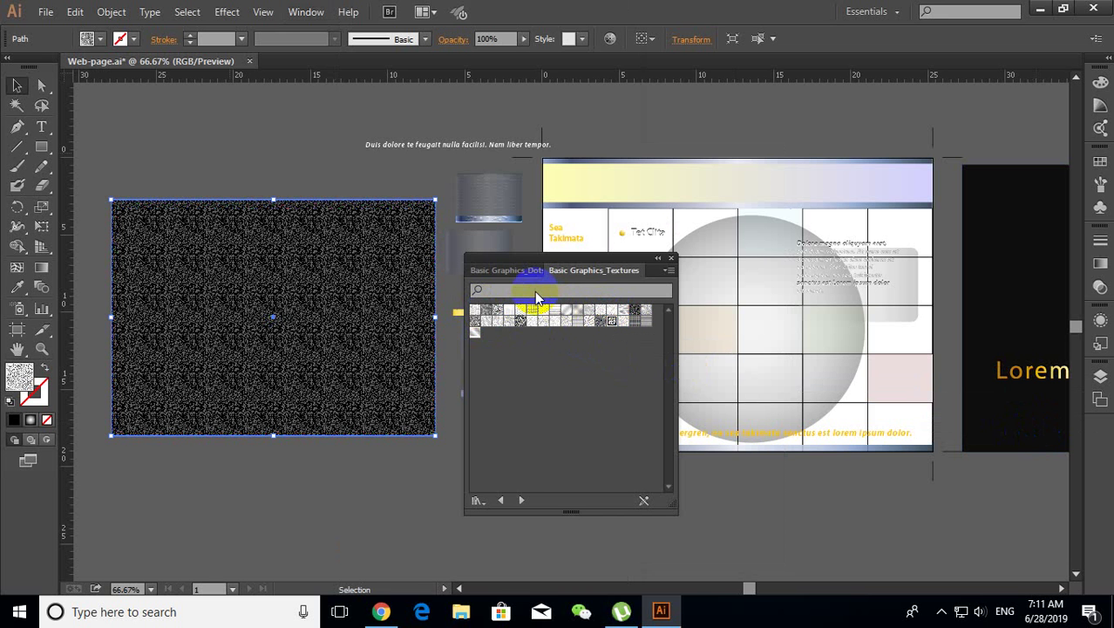
# Step: Close the texture library and reselect the large textured rectangle
pyautogui.click(498, 205)
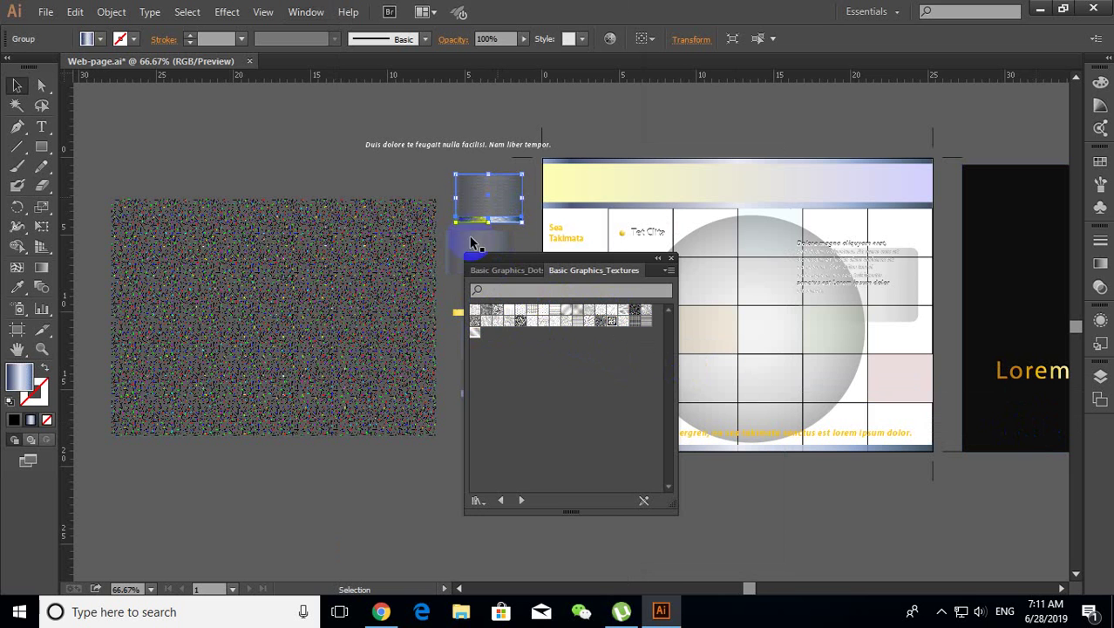
pyautogui.click(663, 270)
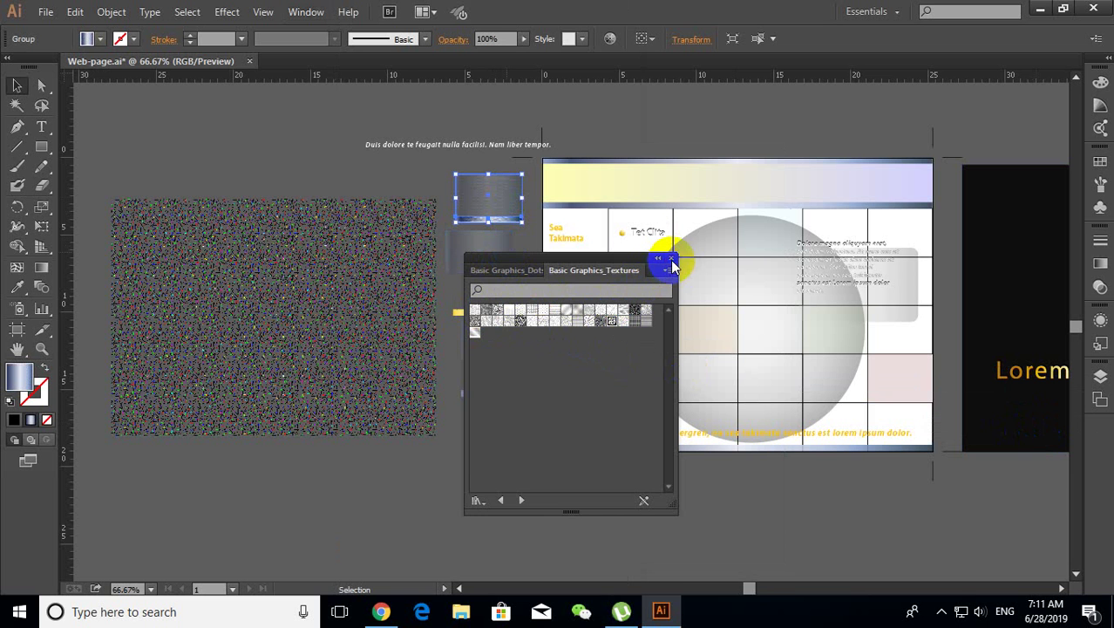
pyautogui.click(670, 259)
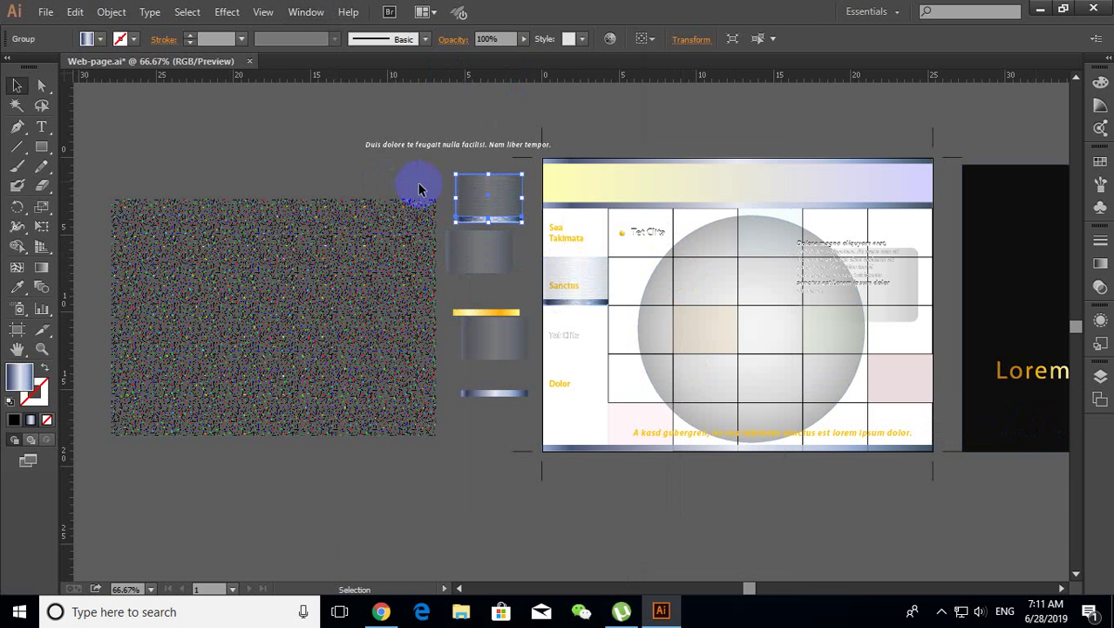
pyautogui.click(368, 222)
pyautogui.click(306, 12)
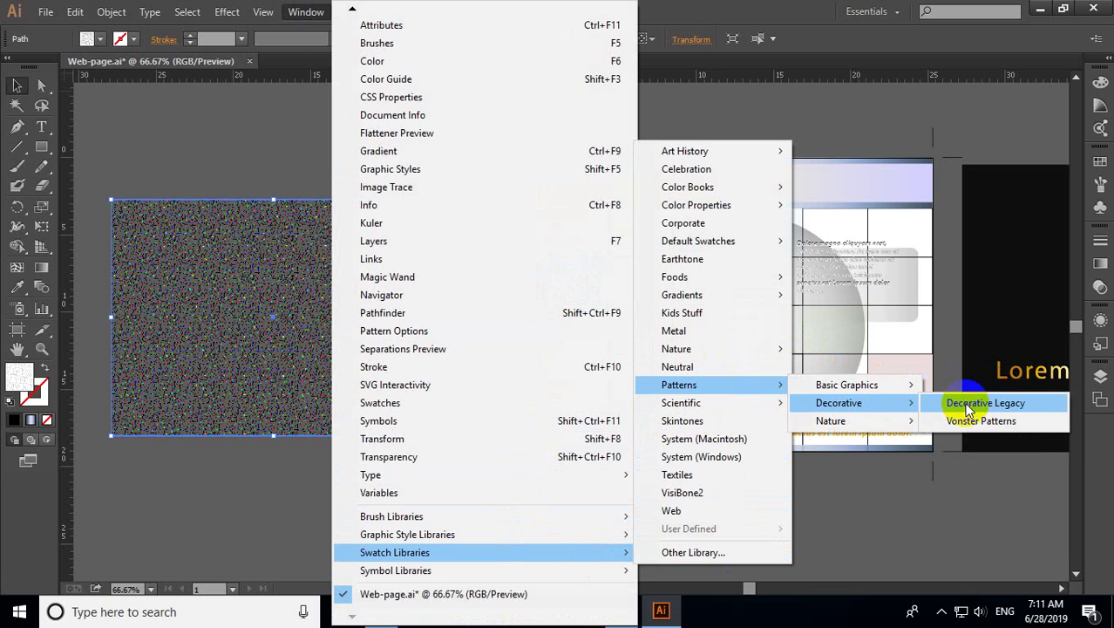
pyautogui.moveTo(831, 420)
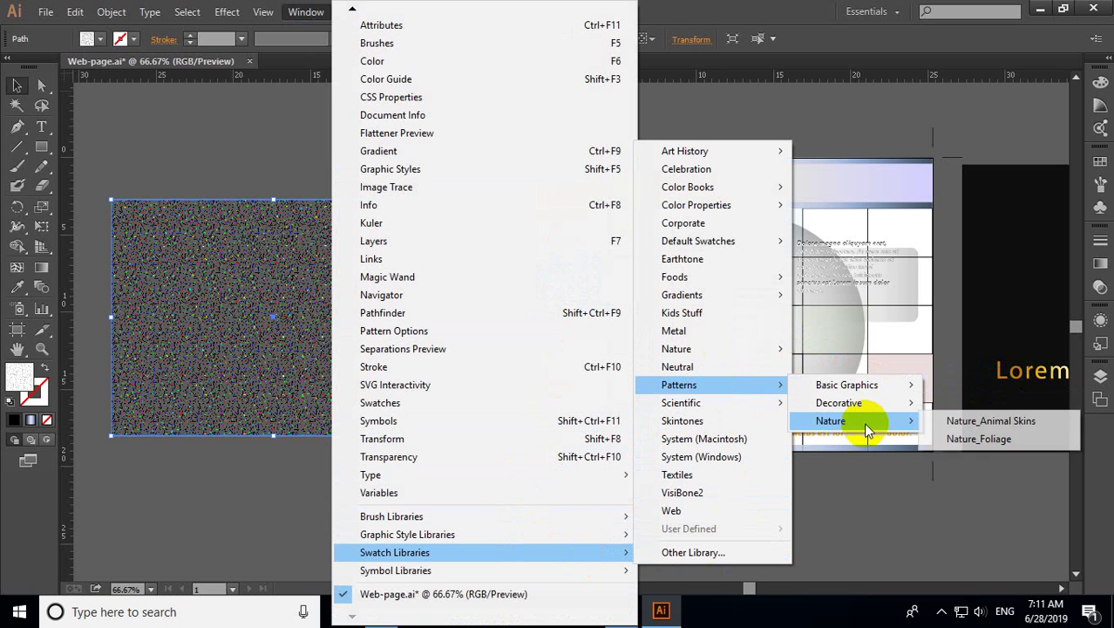
# Step: Open the Nature_Foliage library and try foliage patterns on the rectangle
pyautogui.click(964, 423)
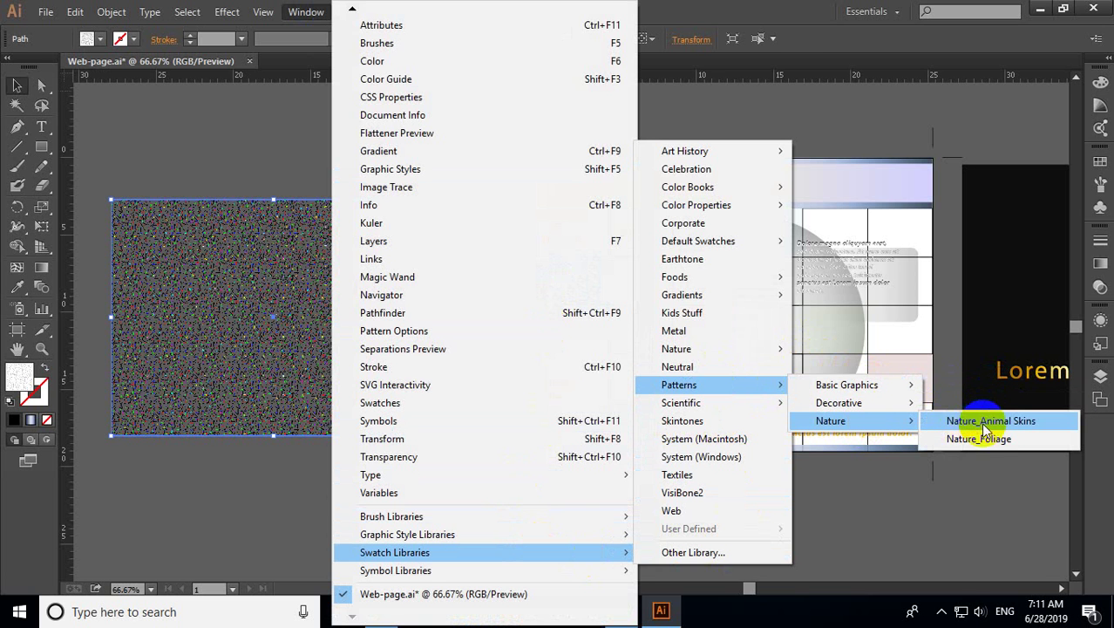
pyautogui.click(978, 438)
pyautogui.click(544, 330)
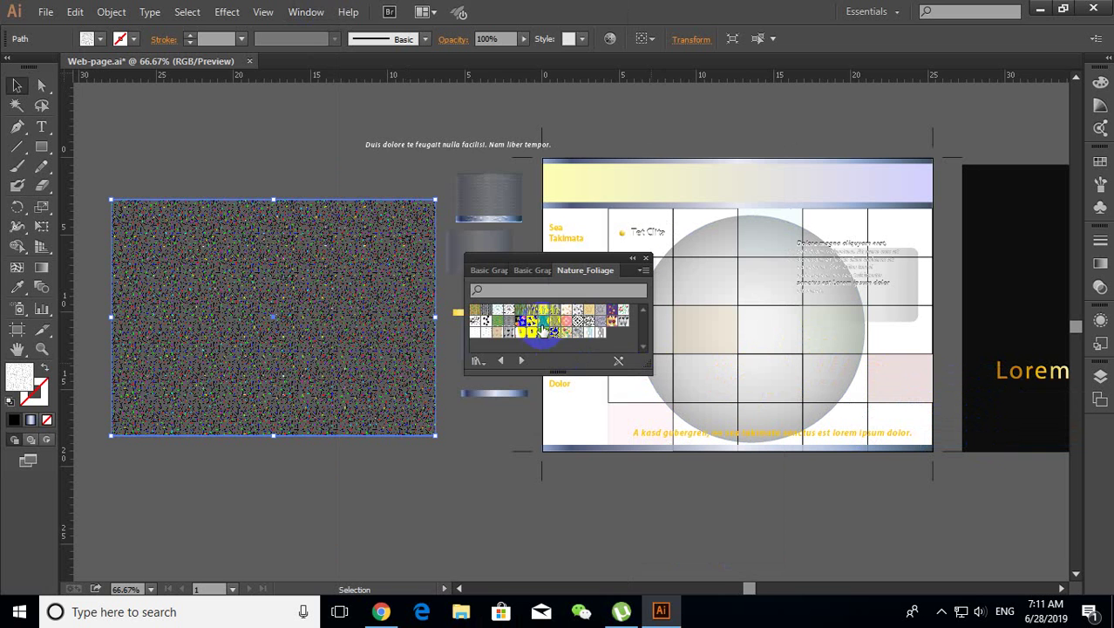
pyautogui.click(558, 319)
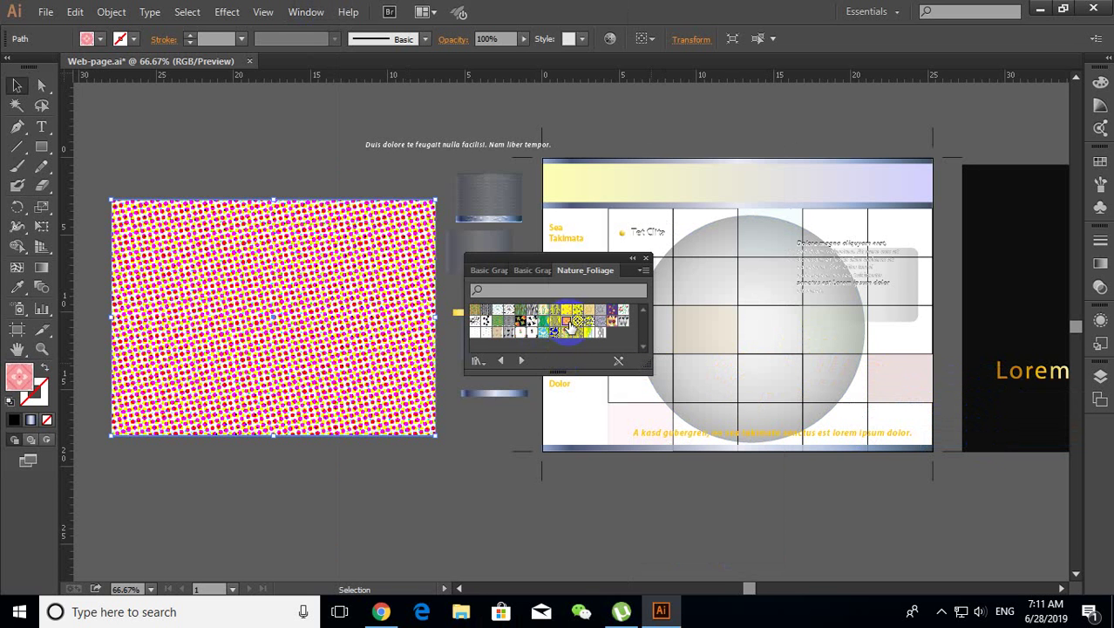
pyautogui.click(482, 334)
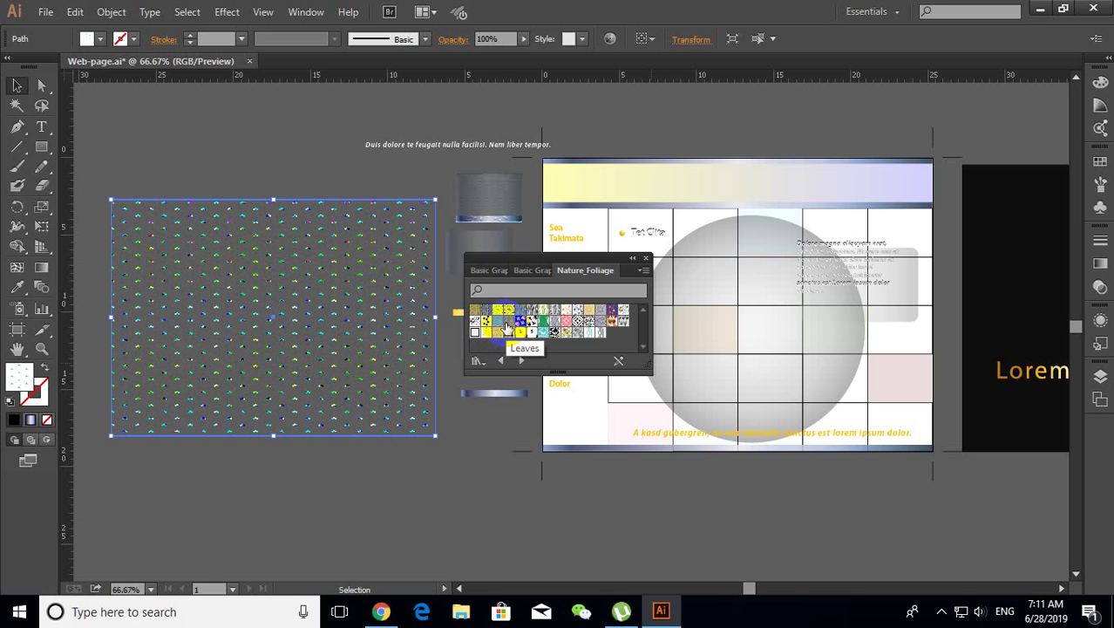
pyautogui.click(508, 321)
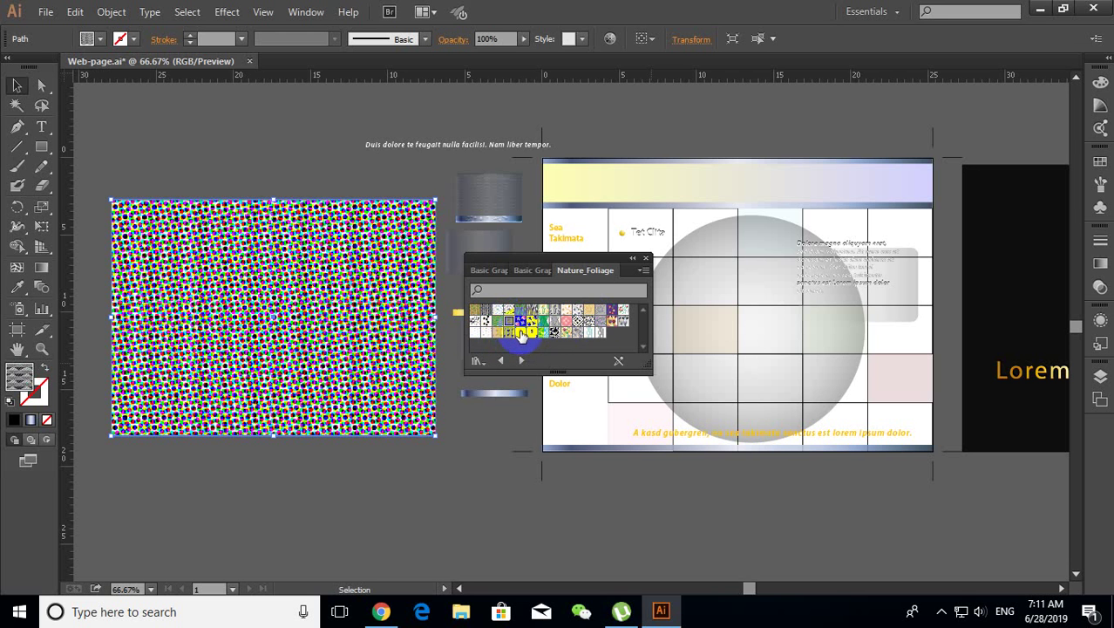
# Step: Settle on the yellow-red dot foliage pattern and close the Nature_Foliage library
pyautogui.click(608, 318)
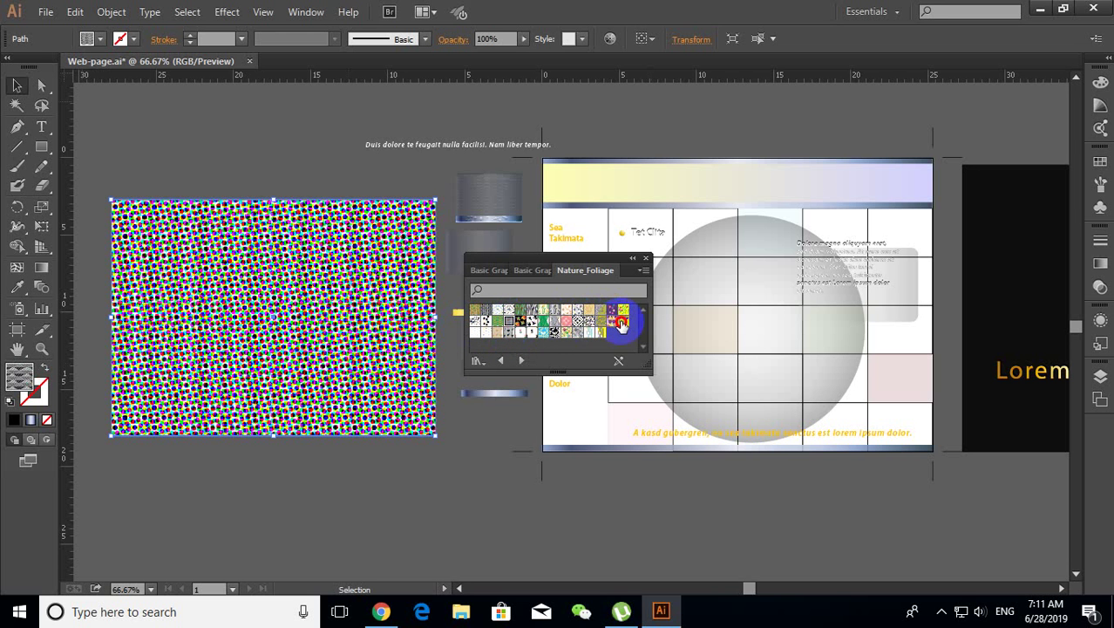
pyautogui.click(621, 322)
pyautogui.click(625, 310)
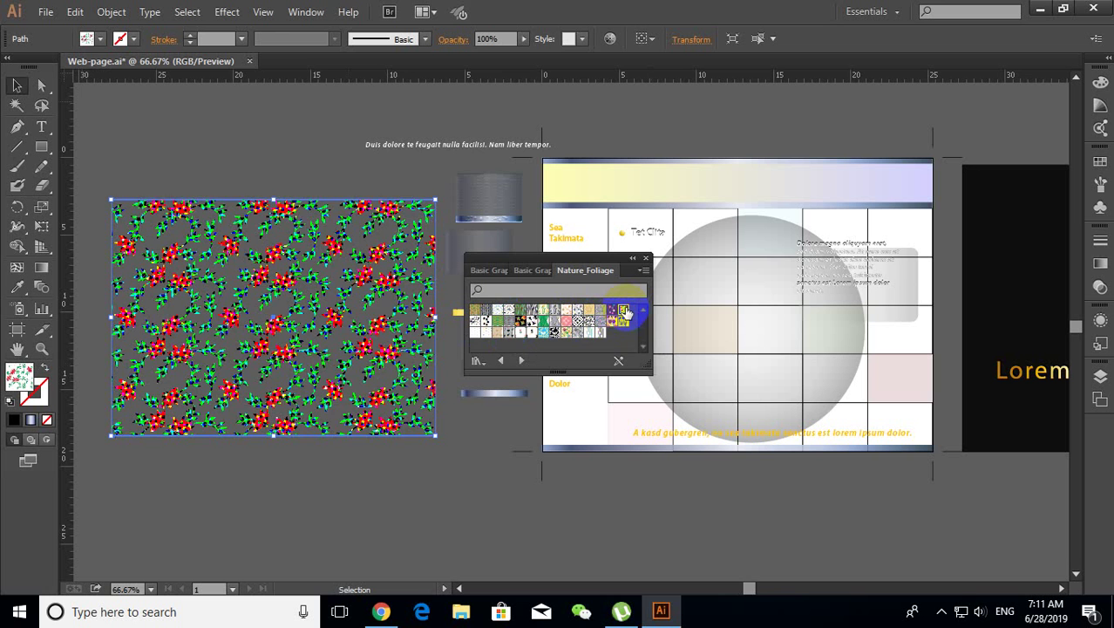
pyautogui.click(576, 311)
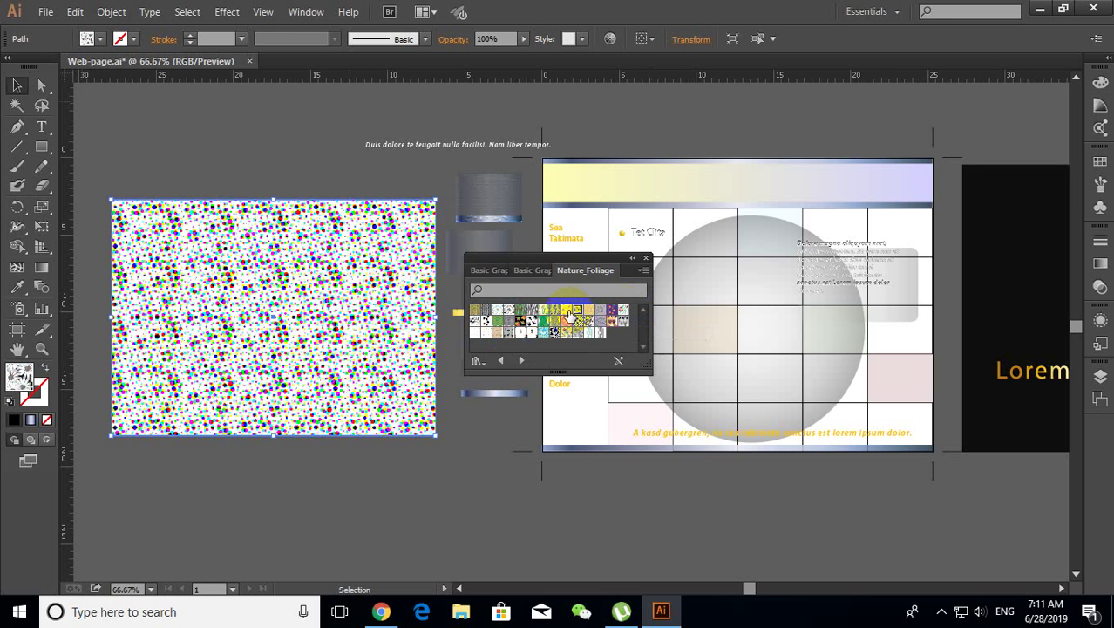
pyautogui.click(544, 312)
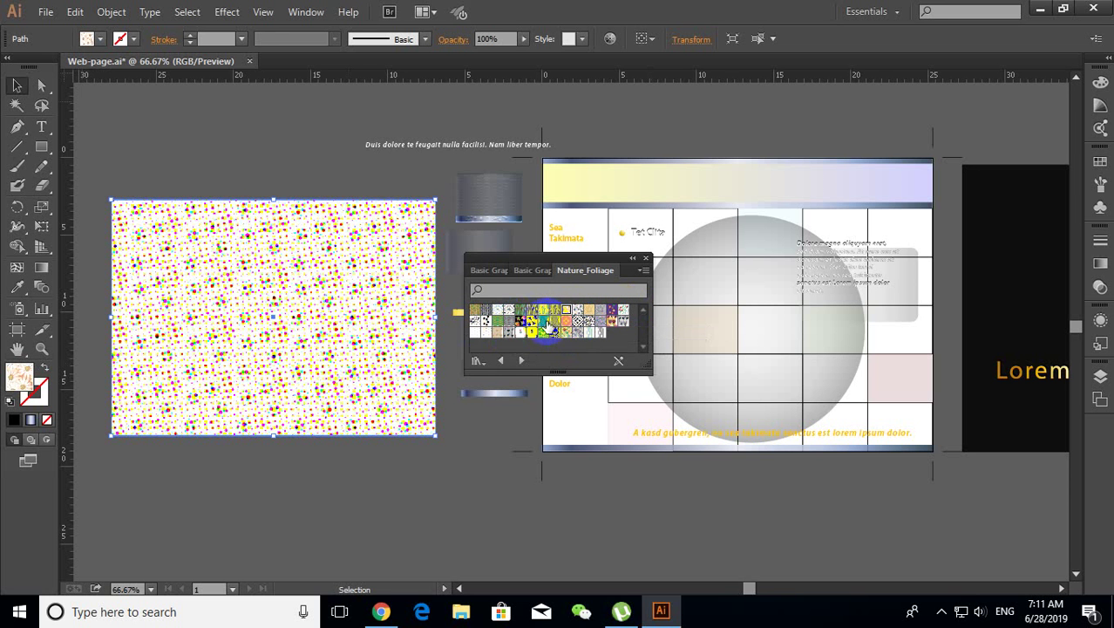
pyautogui.click(645, 260)
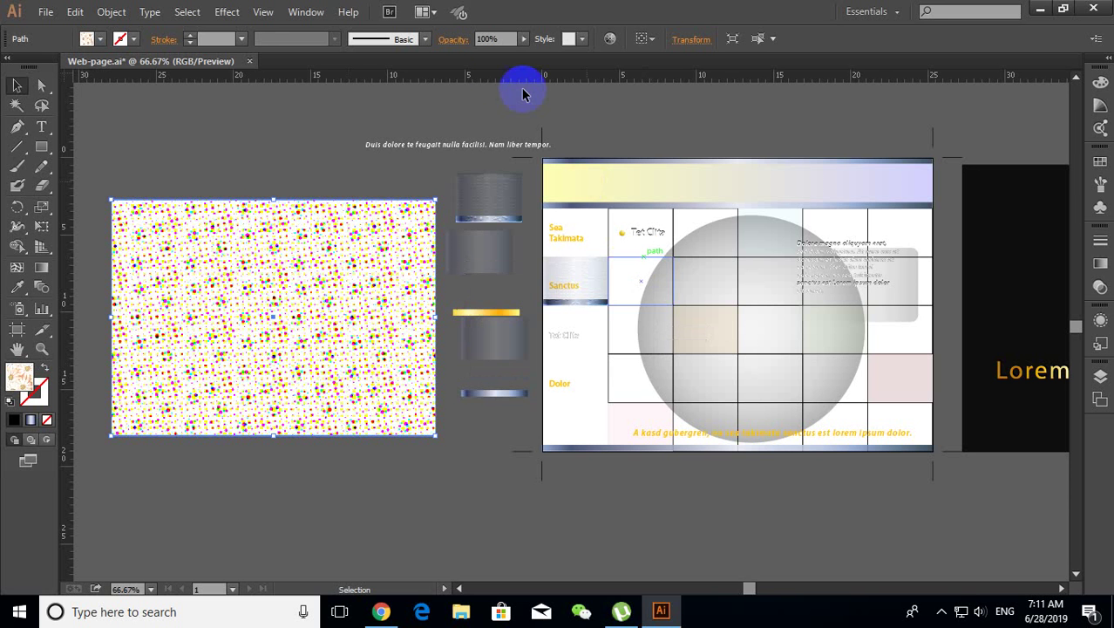
pyautogui.click(306, 11)
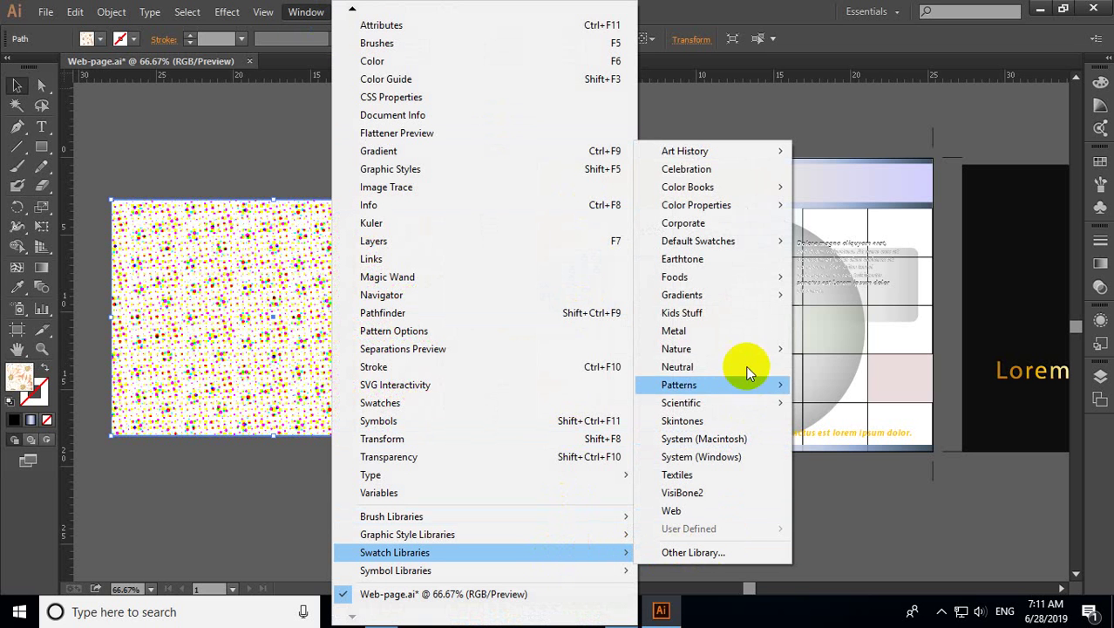
pyautogui.moveTo(831, 421)
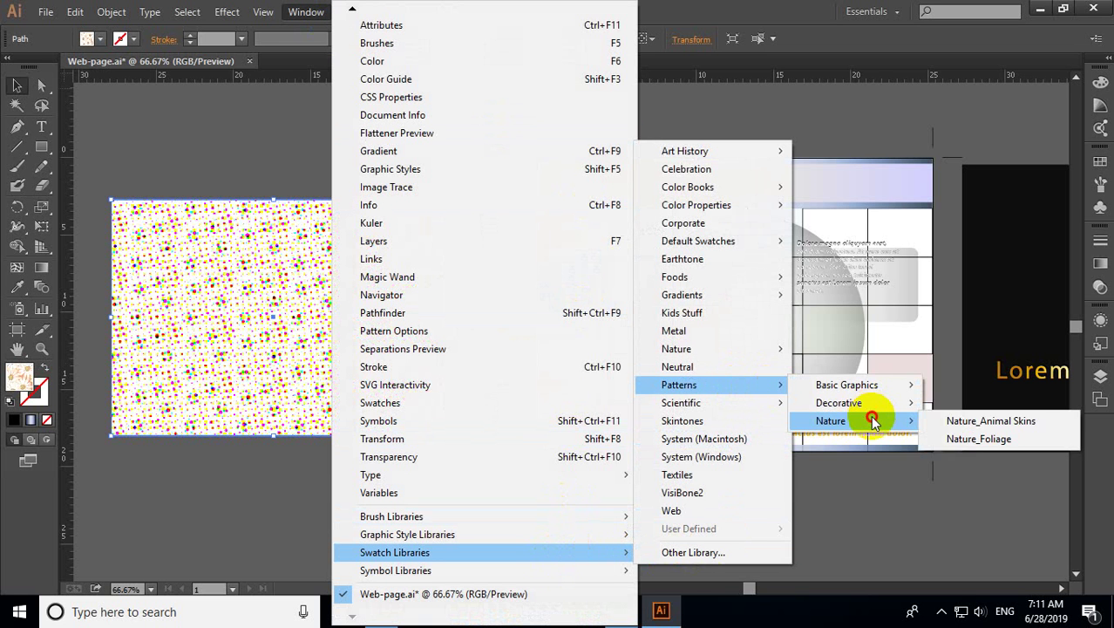
# Step: Fill the rectangle with a dark dotted pattern from Nature_Animal Skins, then close that library
pyautogui.click(976, 421)
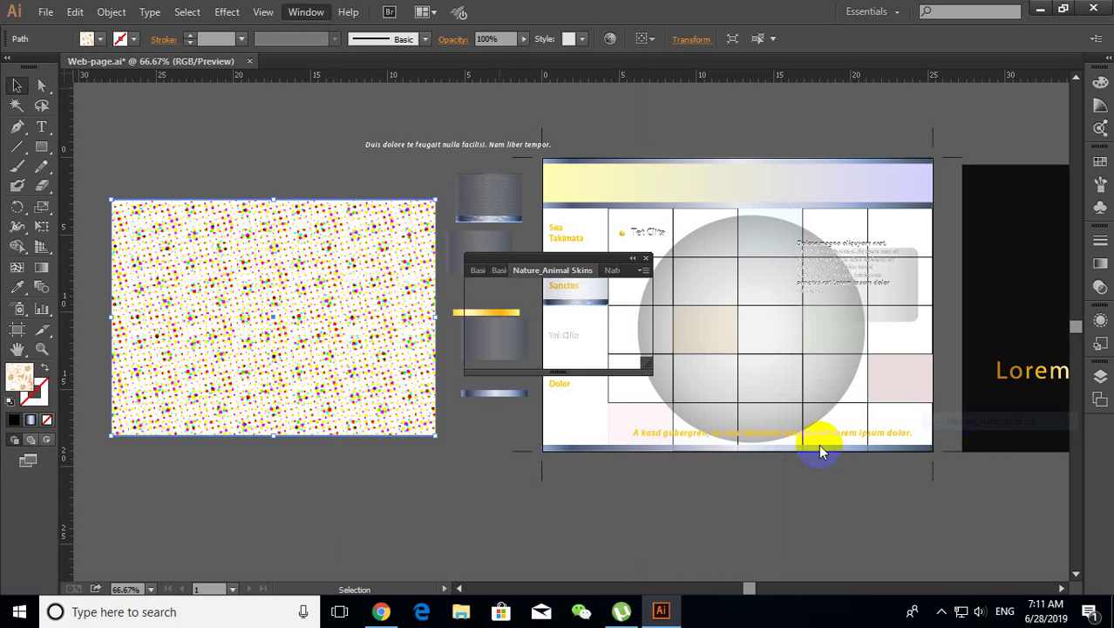
pyautogui.click(488, 312)
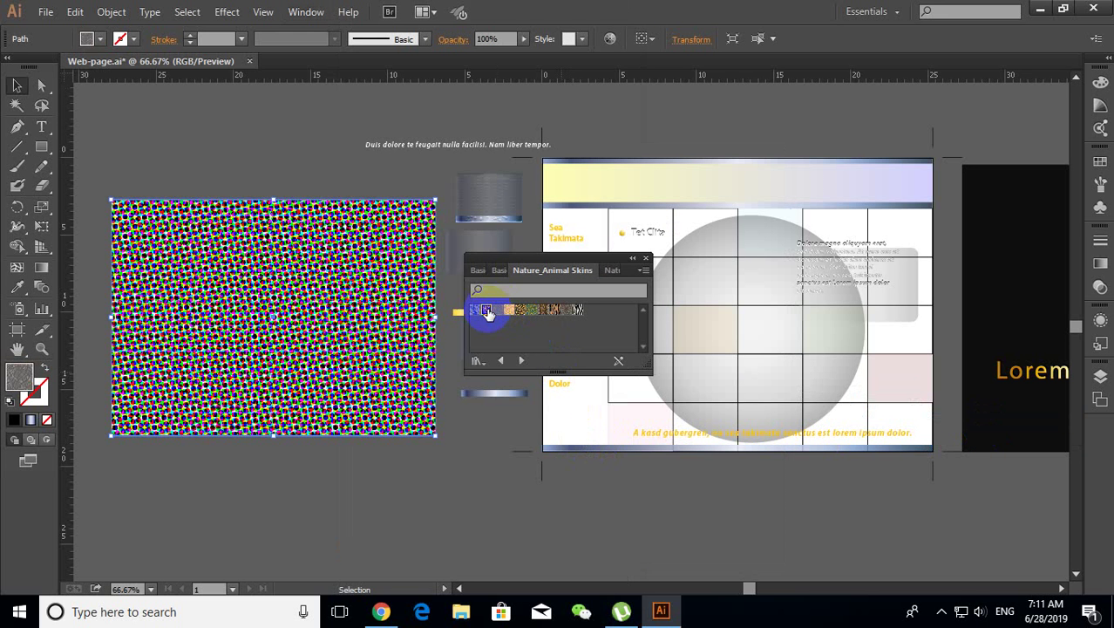
pyautogui.click(566, 311)
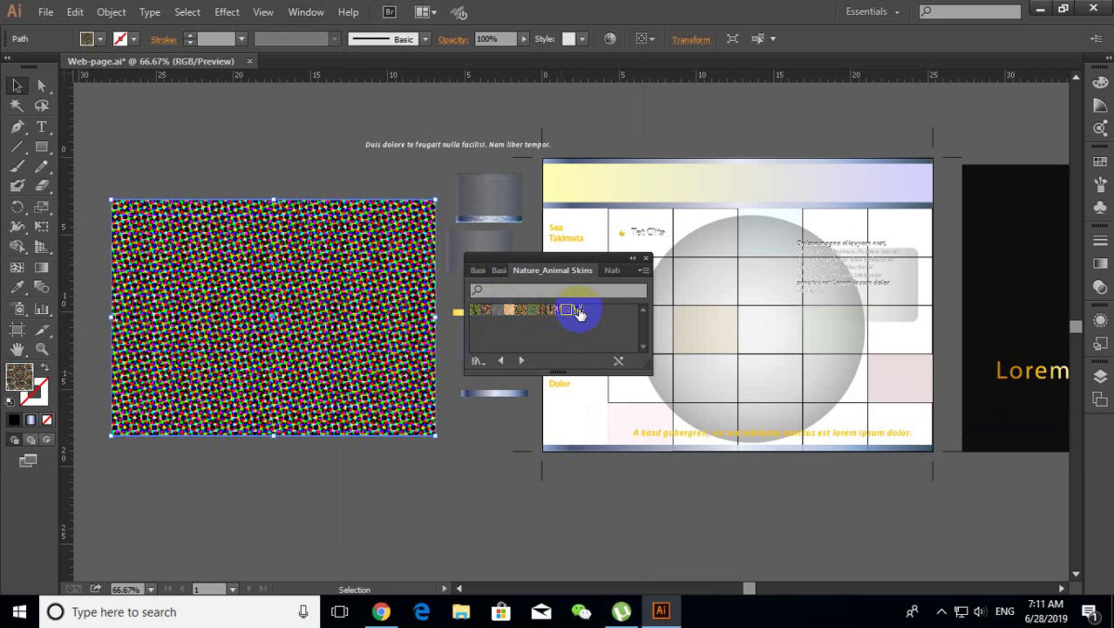
pyautogui.click(577, 311)
pyautogui.click(568, 311)
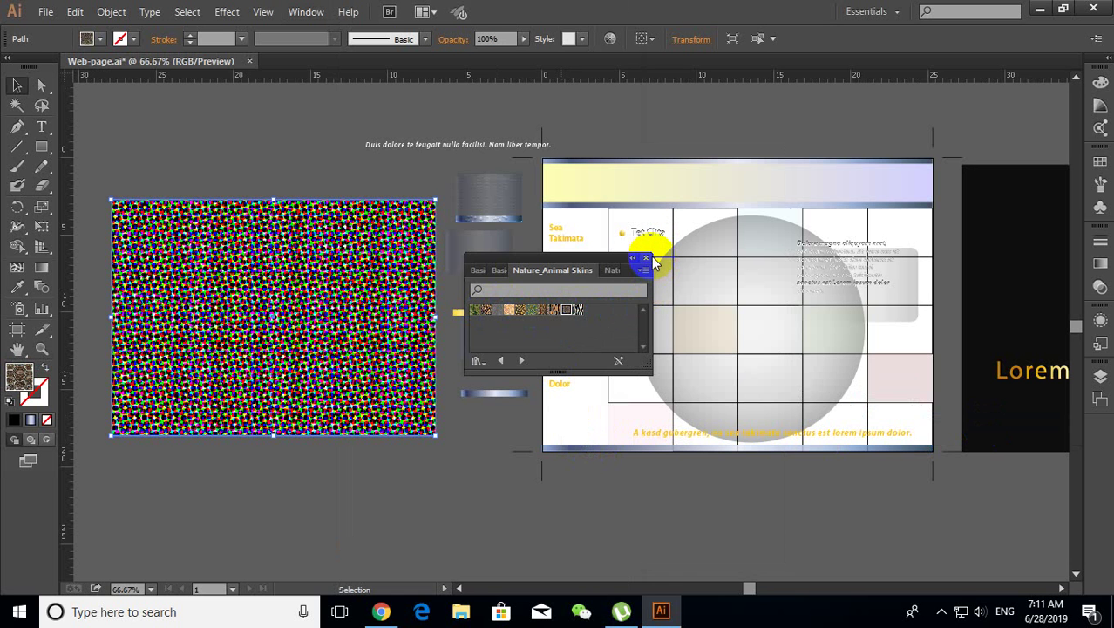
pyautogui.click(646, 259)
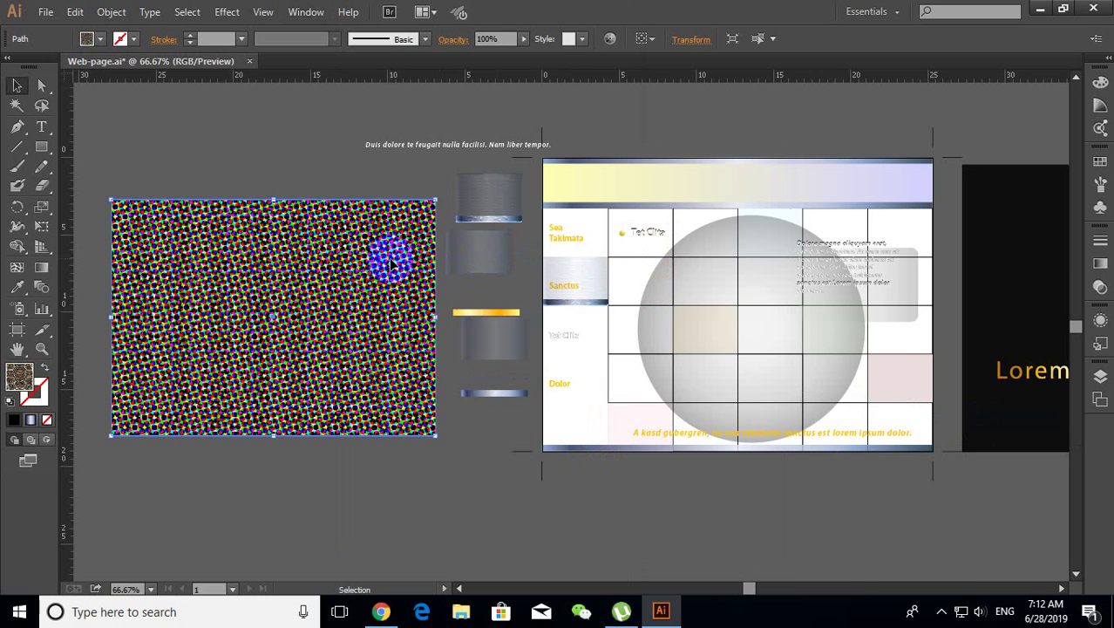
# Step: Zoom in on the banner pieces and select the top metallic banner group
pyautogui.scroll(1, 390, 258)
pyautogui.scroll(2, 391, 256)
pyautogui.moveTo(391, 249); pyautogui.dragTo(467, 484)
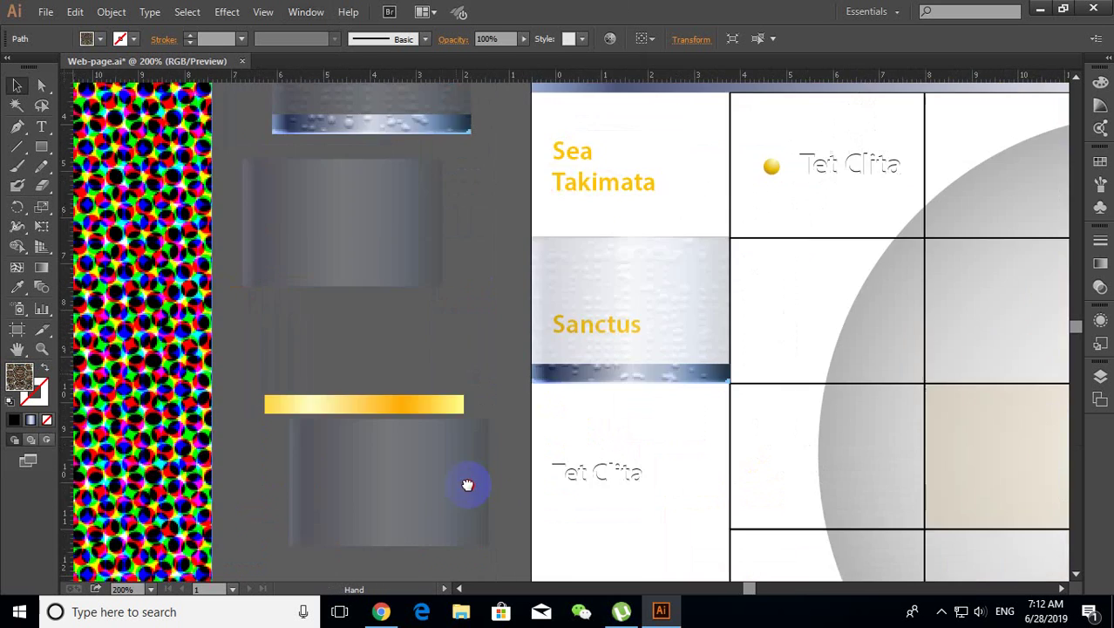
pyautogui.click(428, 216)
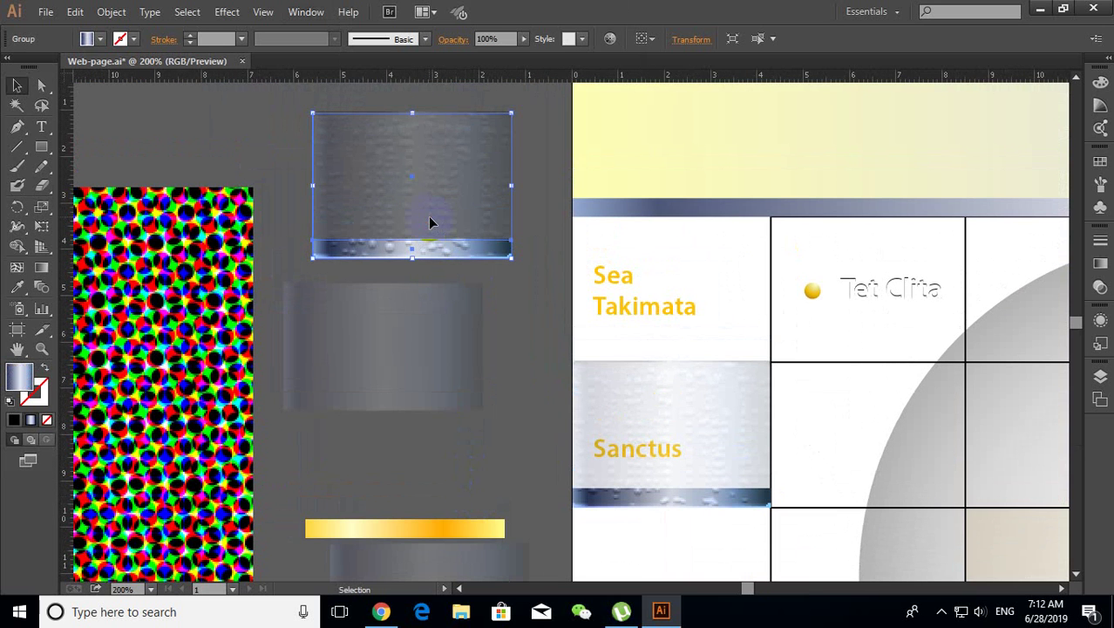
pyautogui.click(418, 244)
# Step: Recolour the banner group dark brown 5B3D1B and ungroup it into separate pieces
pyautogui.doubleClick(19, 373)
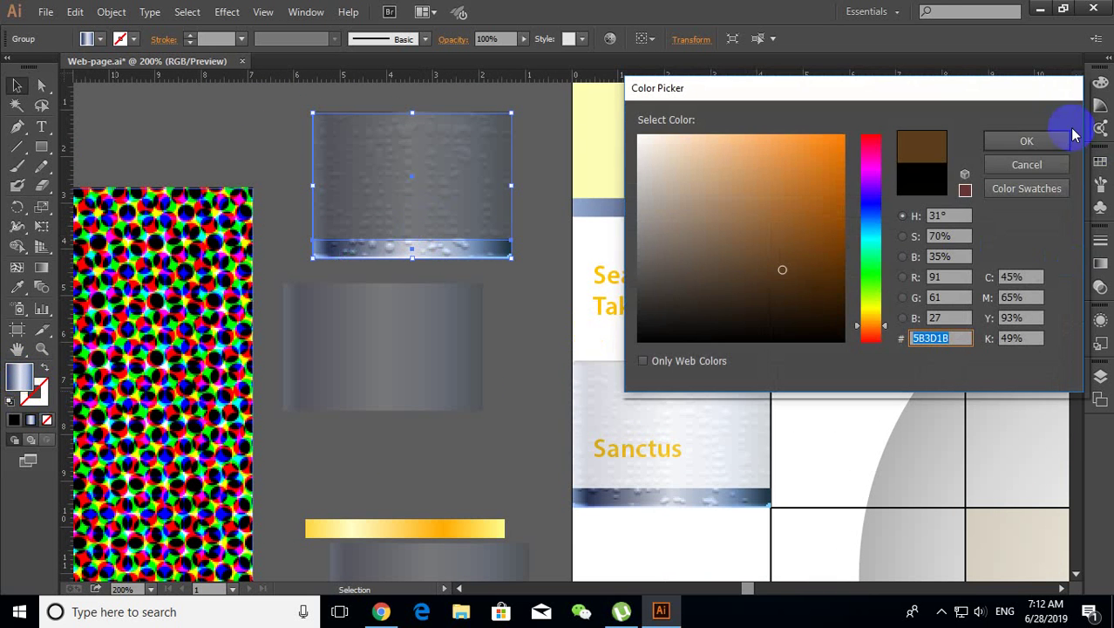
pyautogui.click(1027, 142)
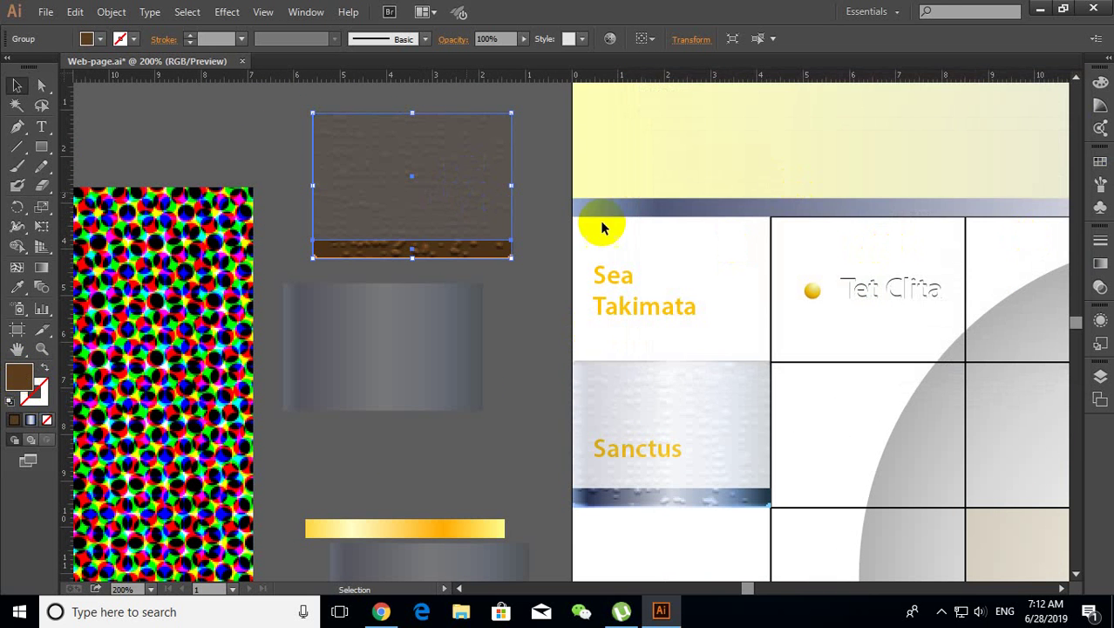
pyautogui.rightClick(471, 212)
pyautogui.click(509, 304)
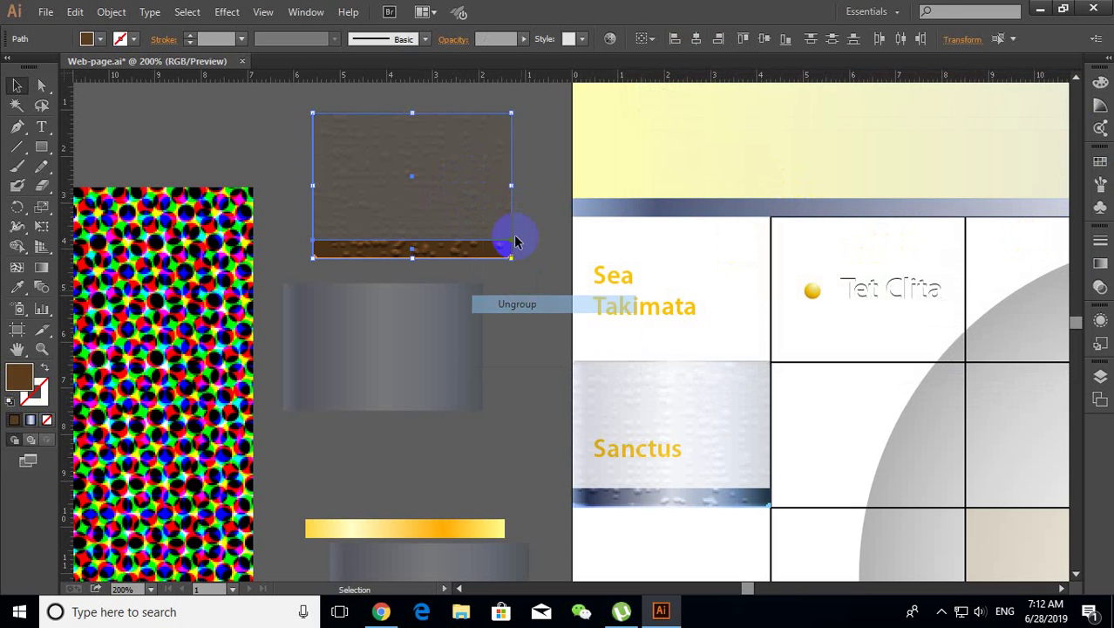
pyautogui.moveTo(451, 188)
pyautogui.mouseDown()
pyautogui.moveTo(480, 160)
pyautogui.moveTo(488, 165)
pyautogui.mouseUp()
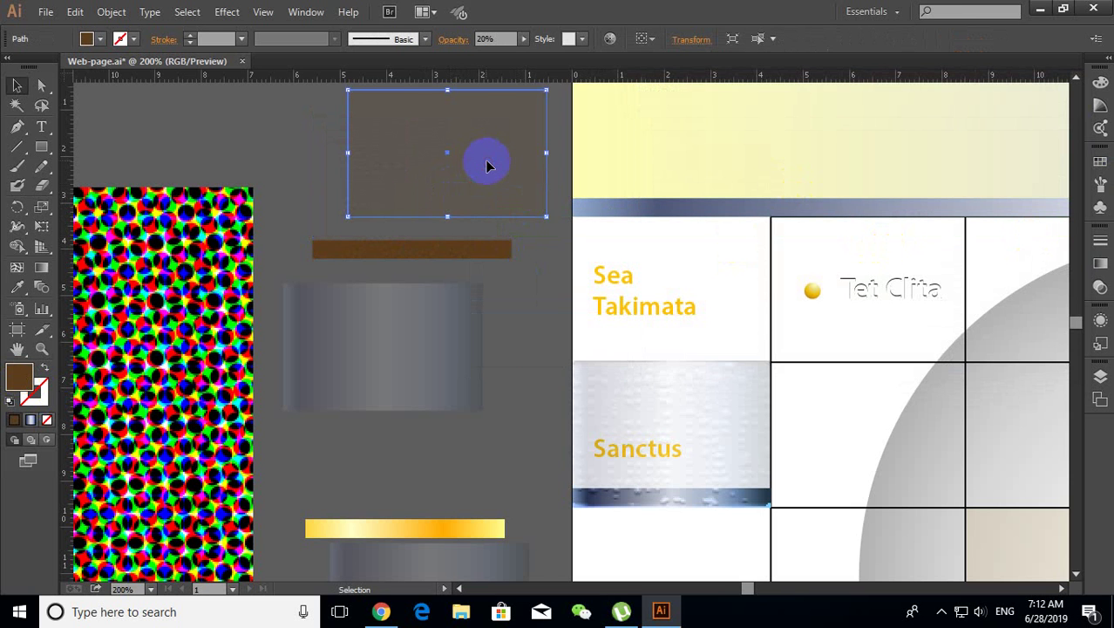
pyautogui.hotkey('ctrl', 'z')
pyautogui.hotkey('ctrl', 'z')
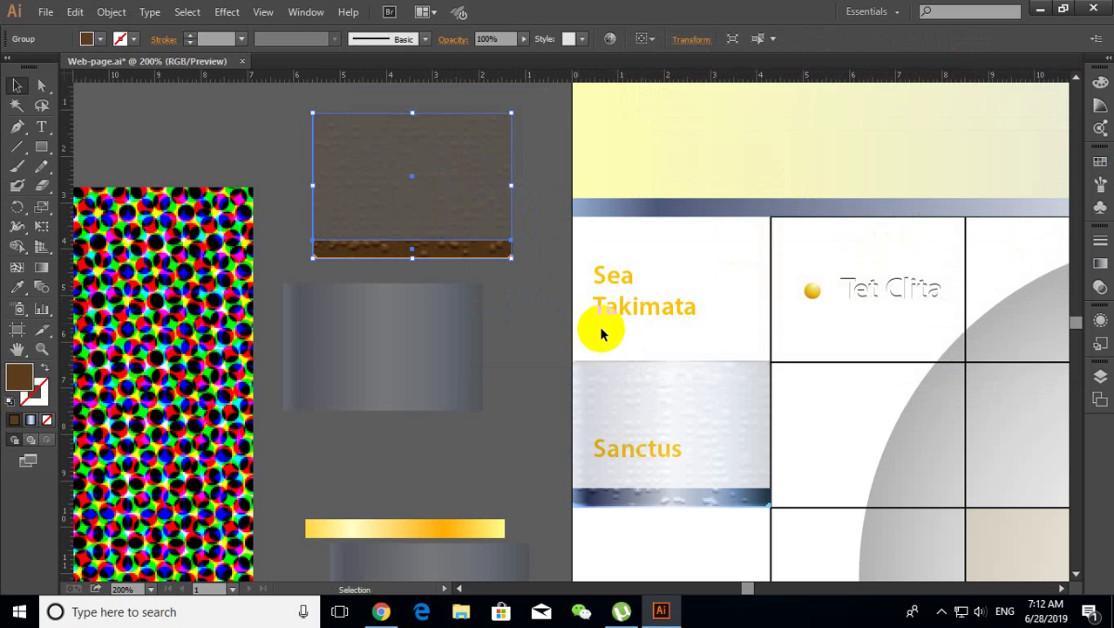
pyautogui.click(306, 12)
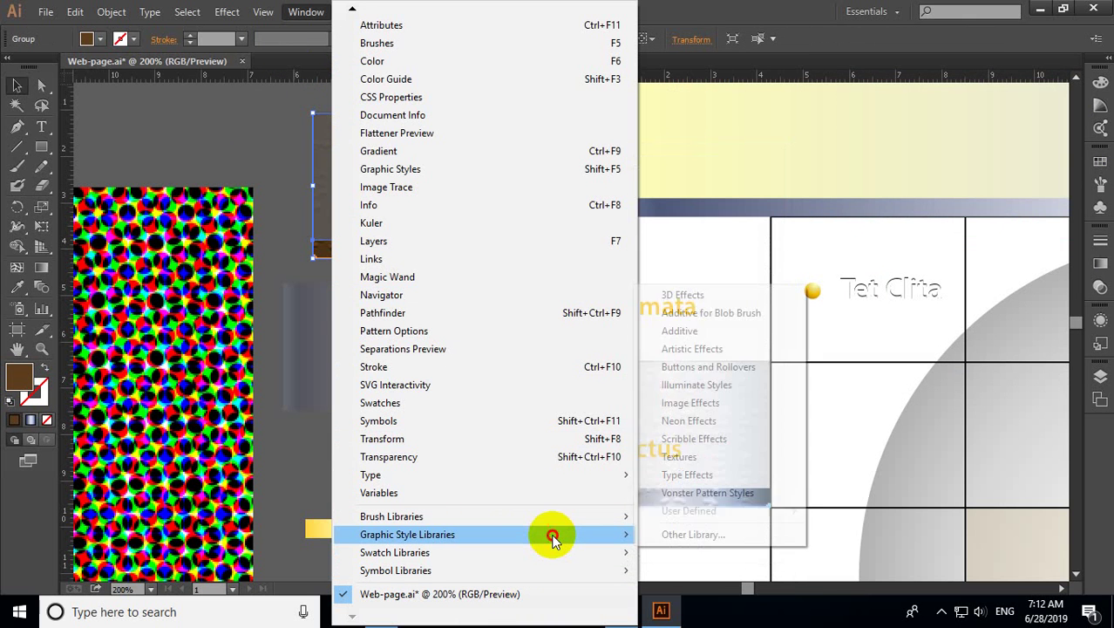
pyautogui.moveTo(407, 534)
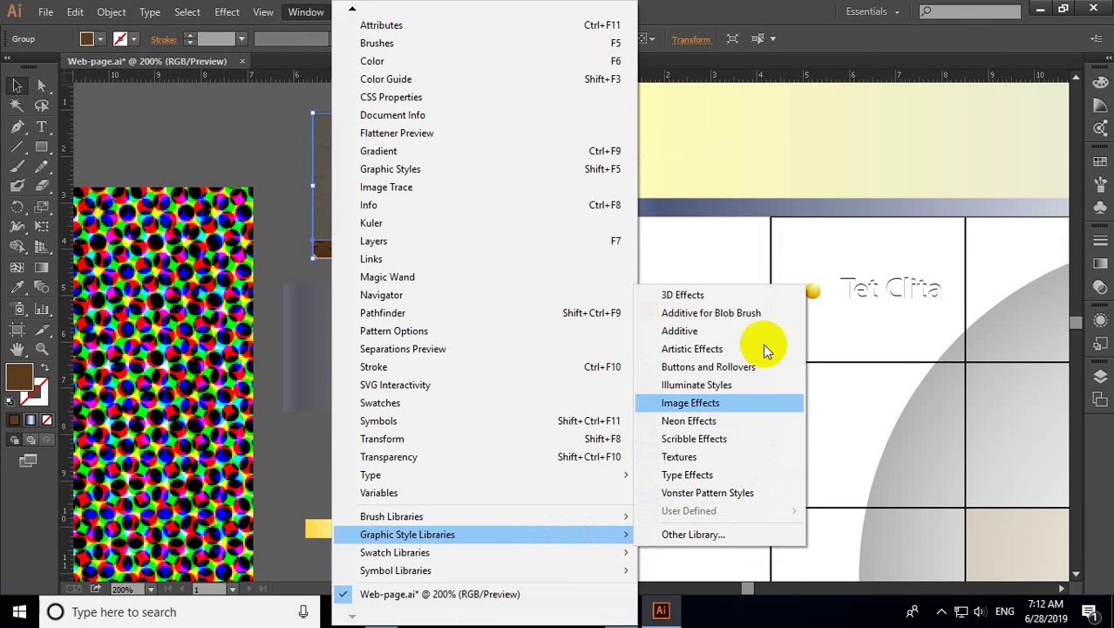
# Step: Open the Textures graphic style library, try beige and light-blue styles, then undo both
pyautogui.click(729, 459)
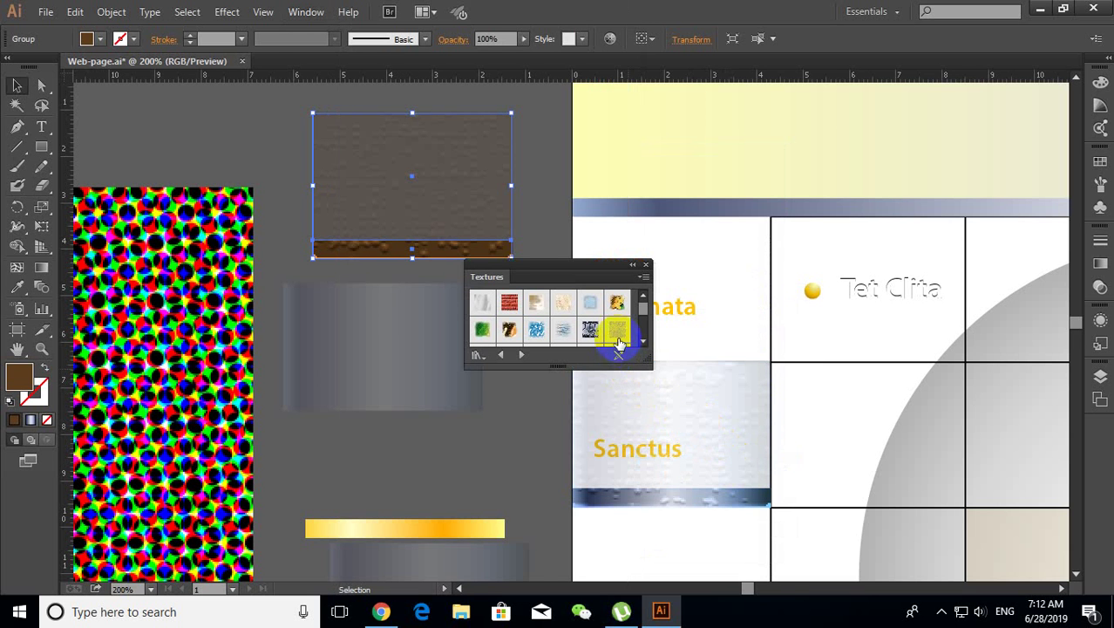
pyautogui.click(618, 335)
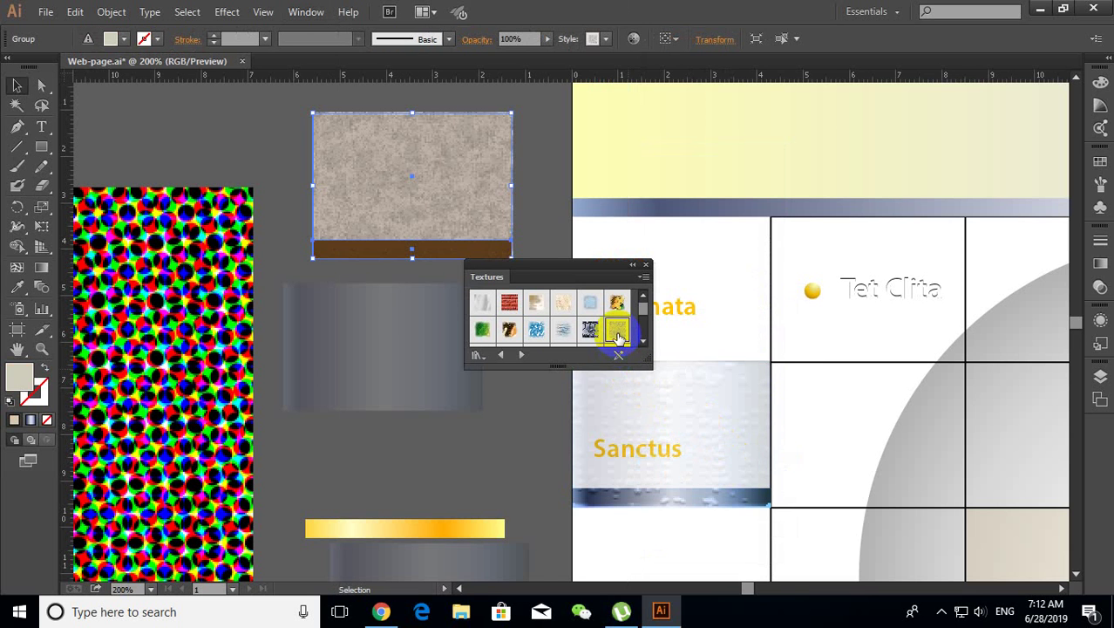
pyautogui.click(589, 305)
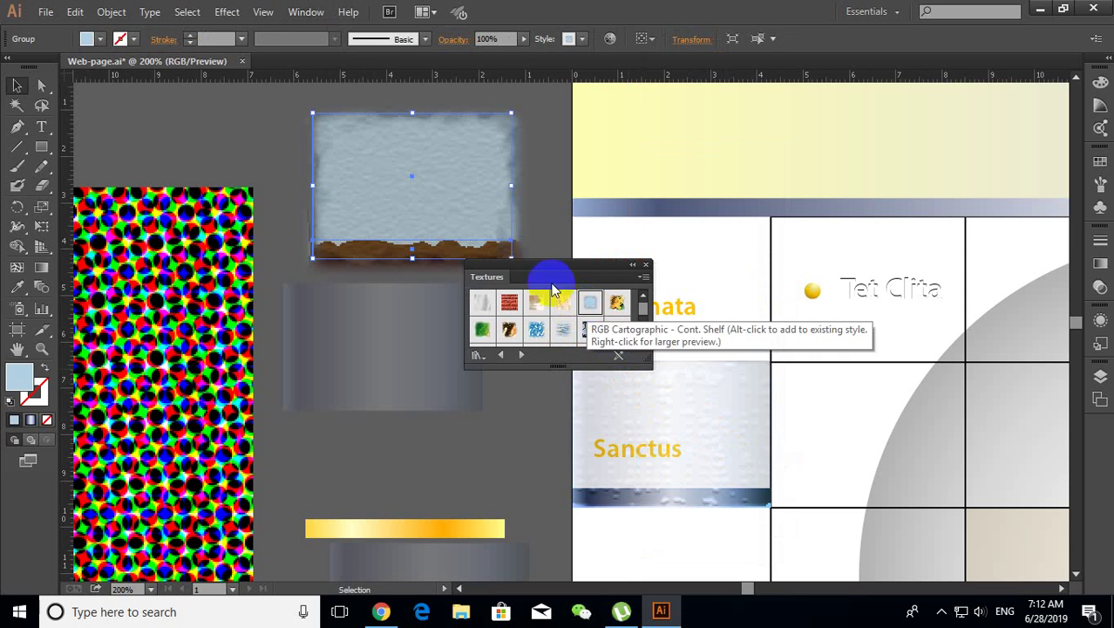
pyautogui.hotkey('ctrl', 'z')
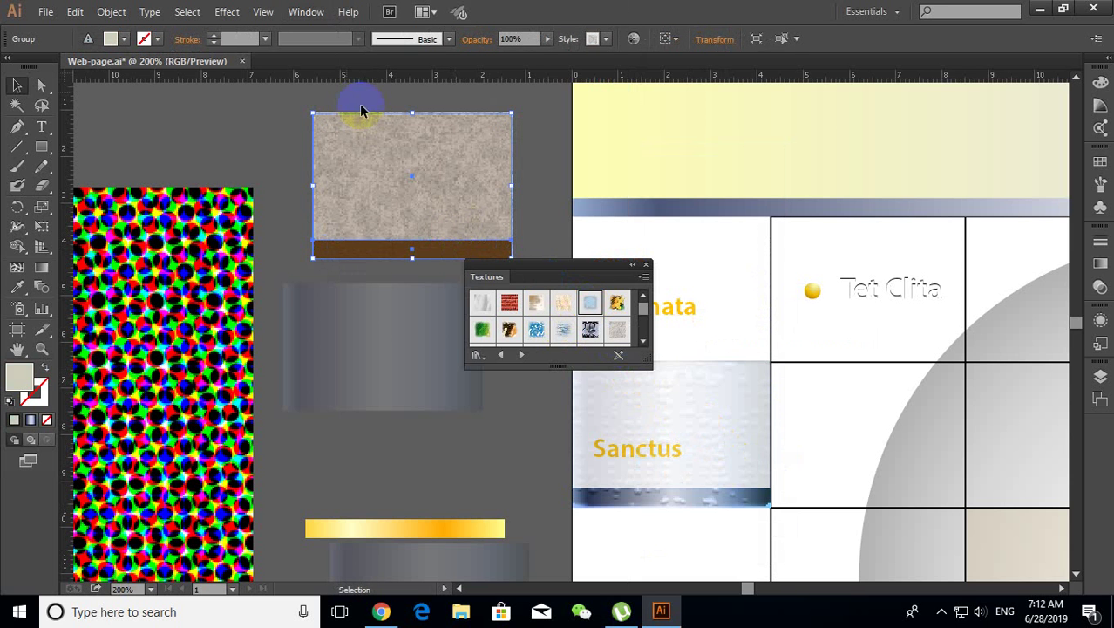
pyautogui.hotkey('ctrl', 'z')
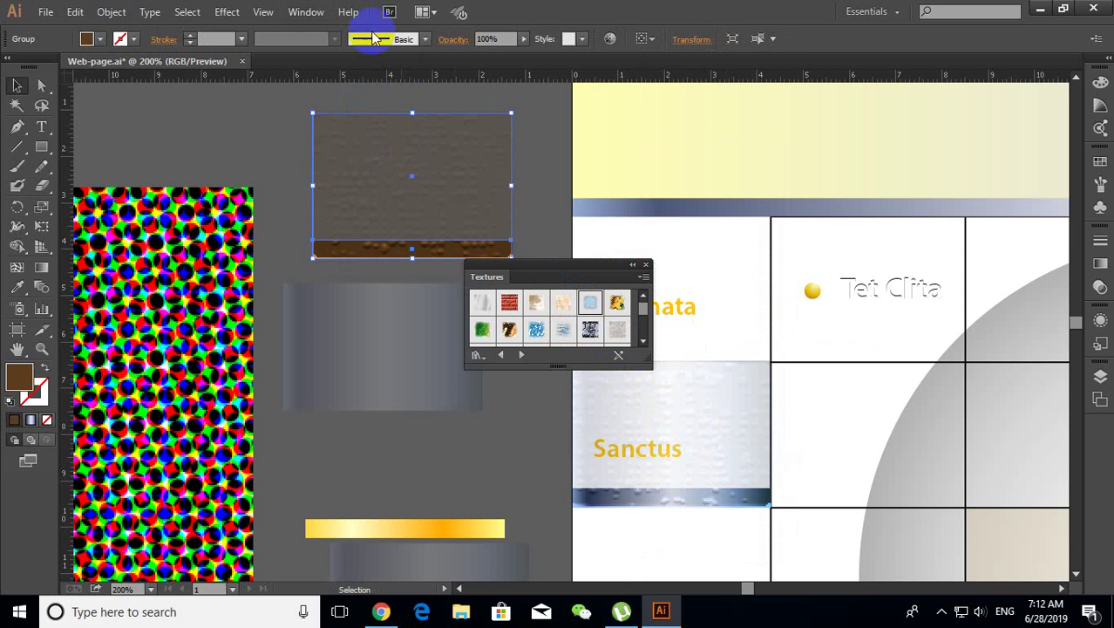
# Step: Bring up the Window menu again to reach the Graphic Style Libraries list
pyautogui.click(301, 11)
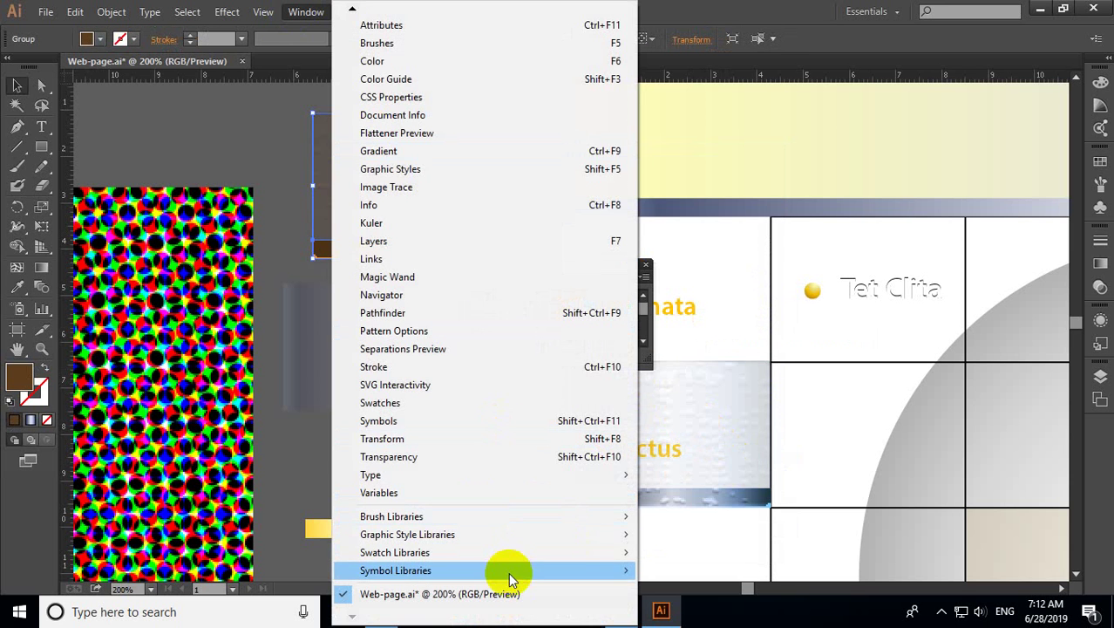